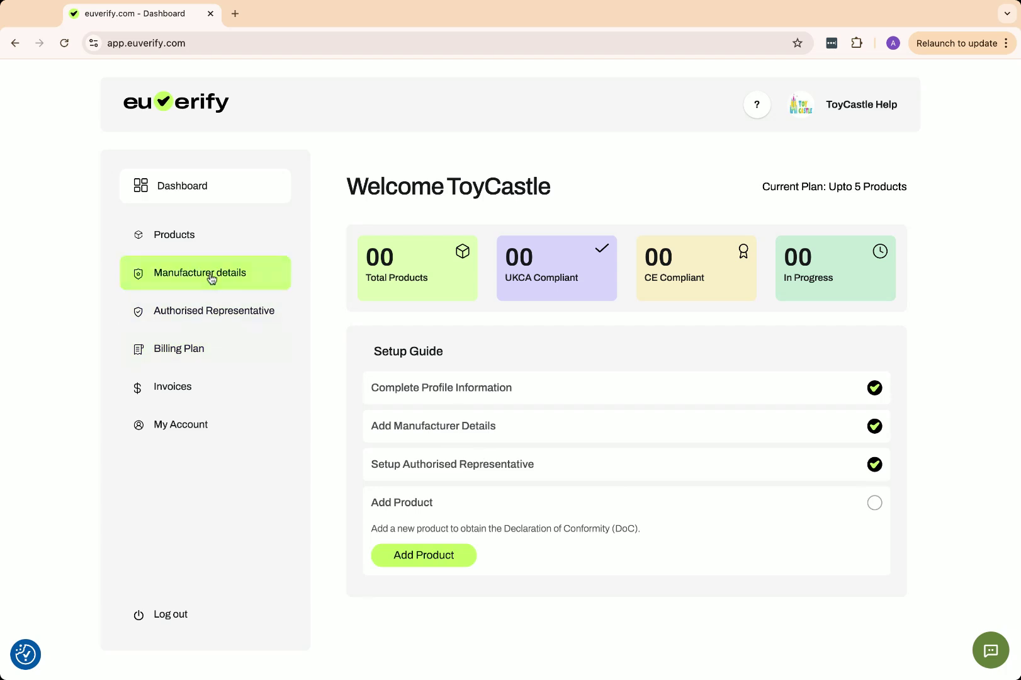
# Review the Authorised Representative page showing Euverify Ltd for EU and UK, adding no new address.
pyautogui.click(210, 276)
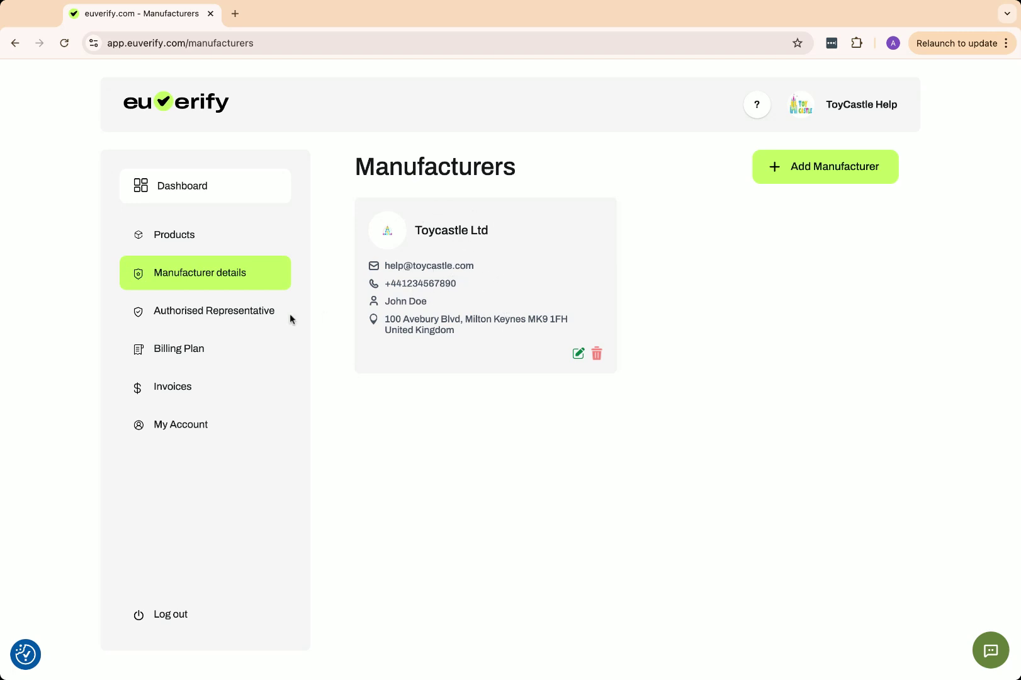
pyautogui.click(239, 317)
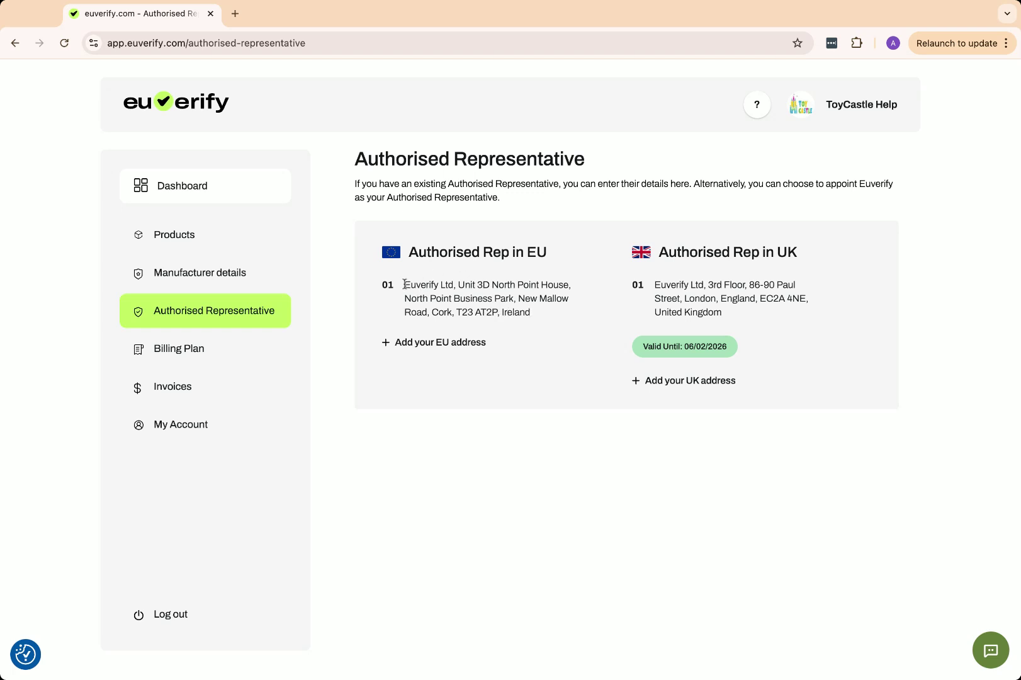
pyautogui.moveTo(445, 284); pyautogui.dragTo(405, 284)
pyautogui.click(570, 346)
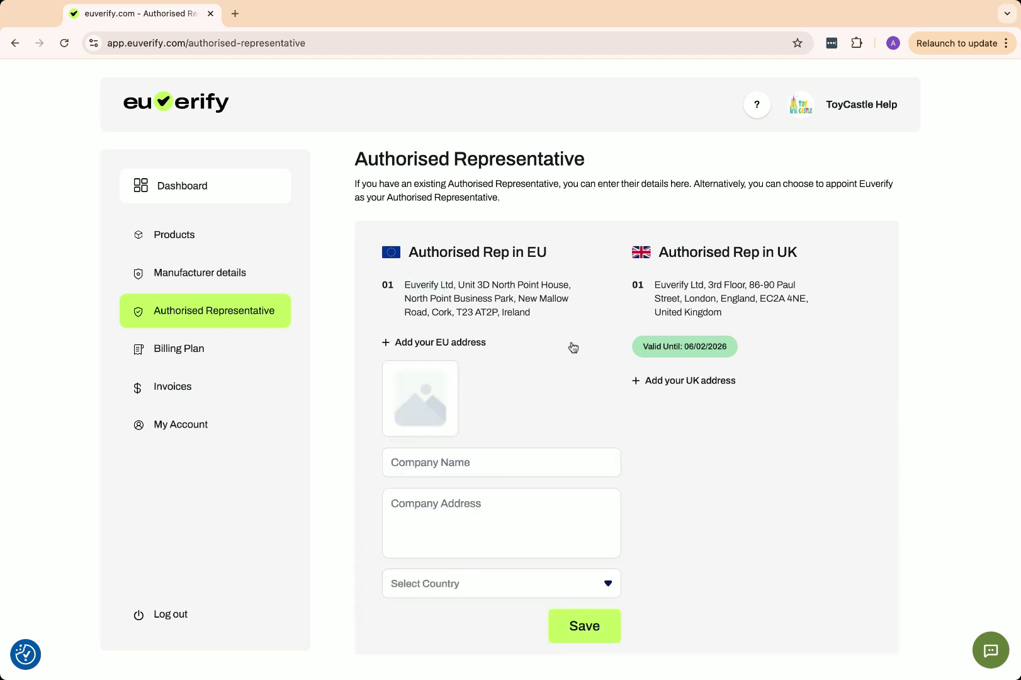
pyautogui.click(570, 346)
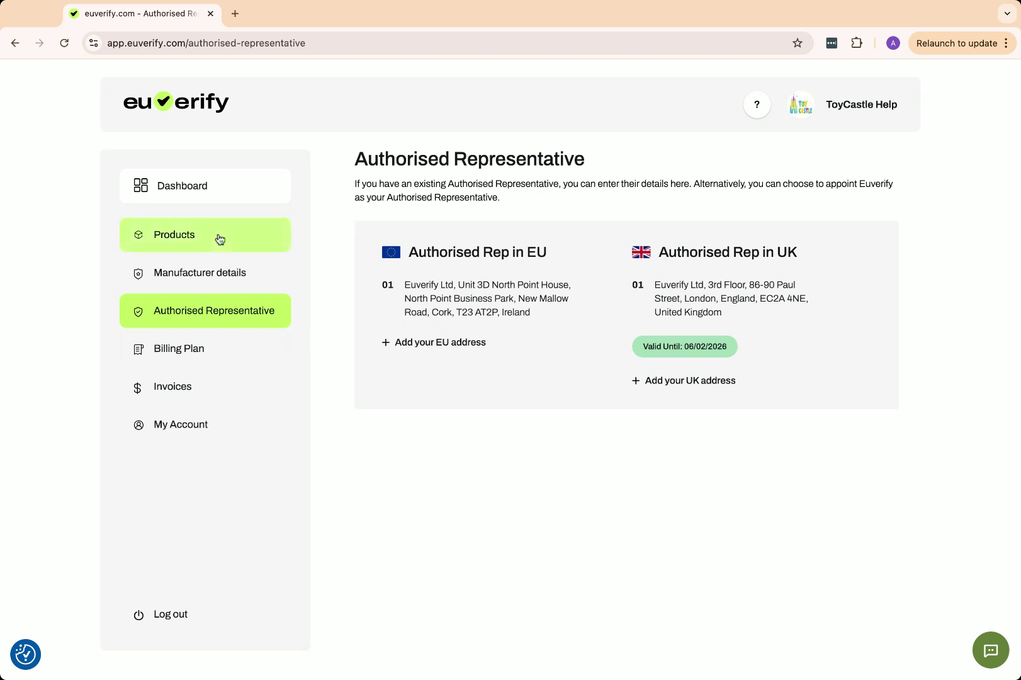
# Start a new product and pick Games and Puzzles under Toys by searching 'puzzles'.
pyautogui.click(186, 239)
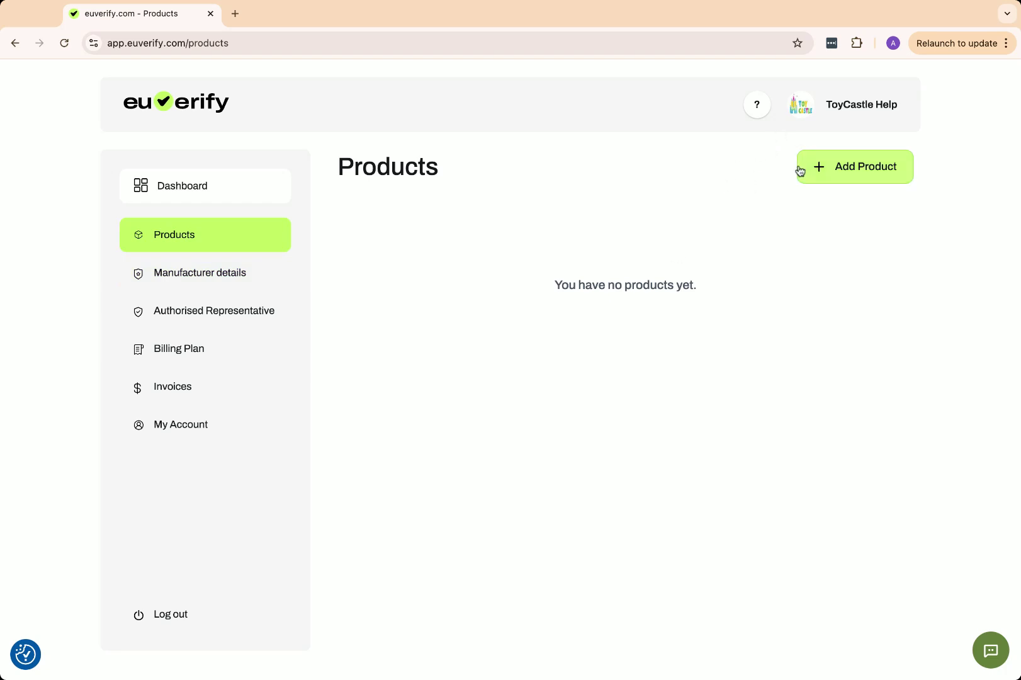
pyautogui.click(844, 175)
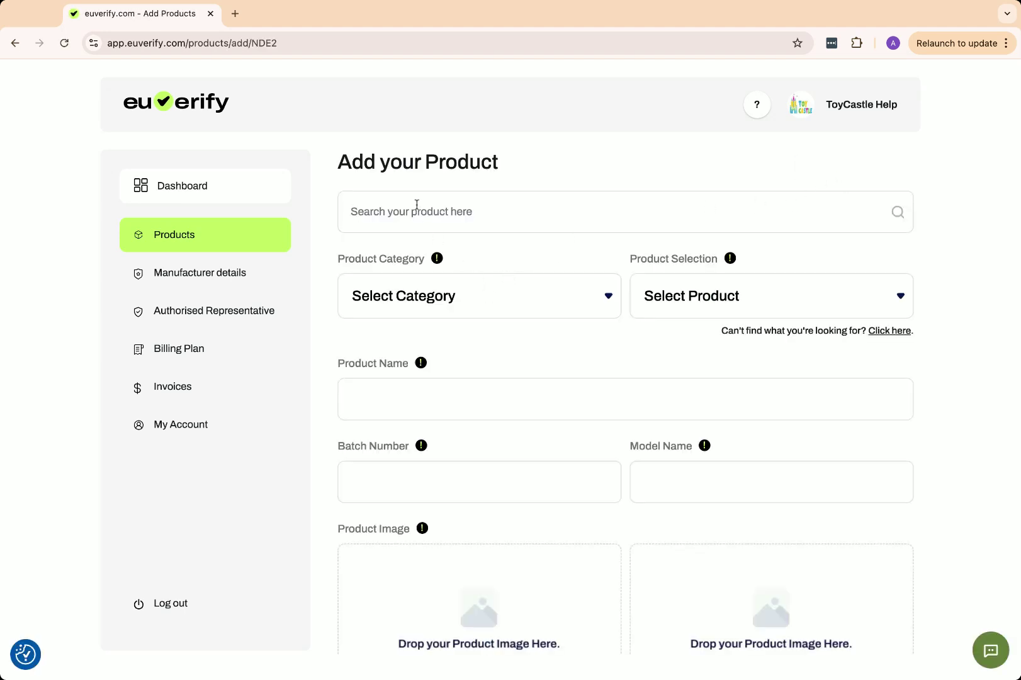
pyautogui.write('puzzles')
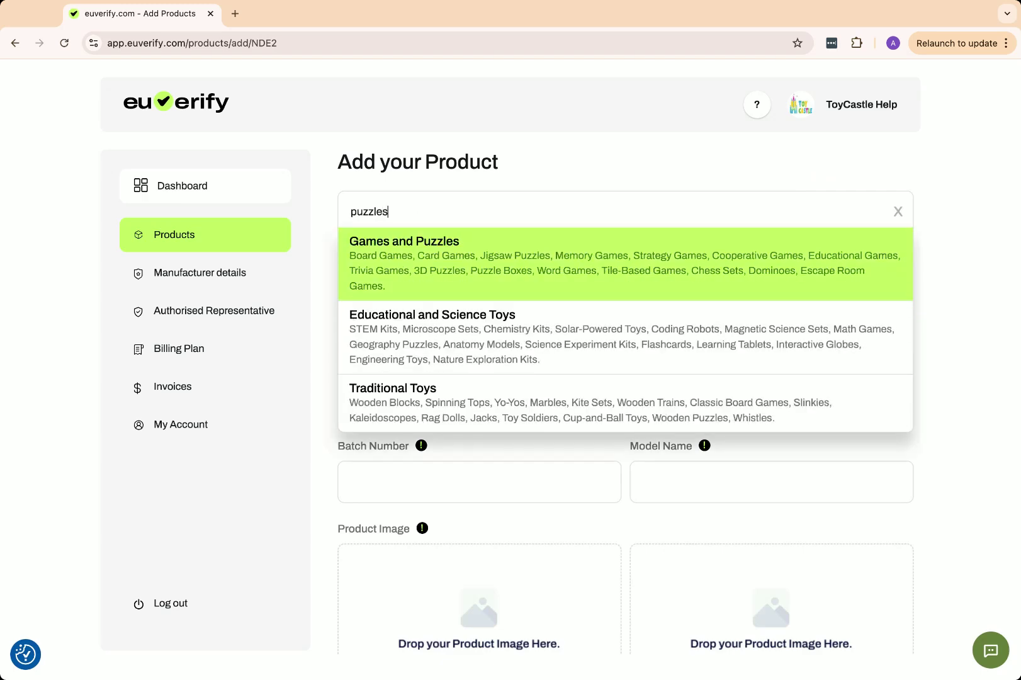
pyautogui.click(451, 262)
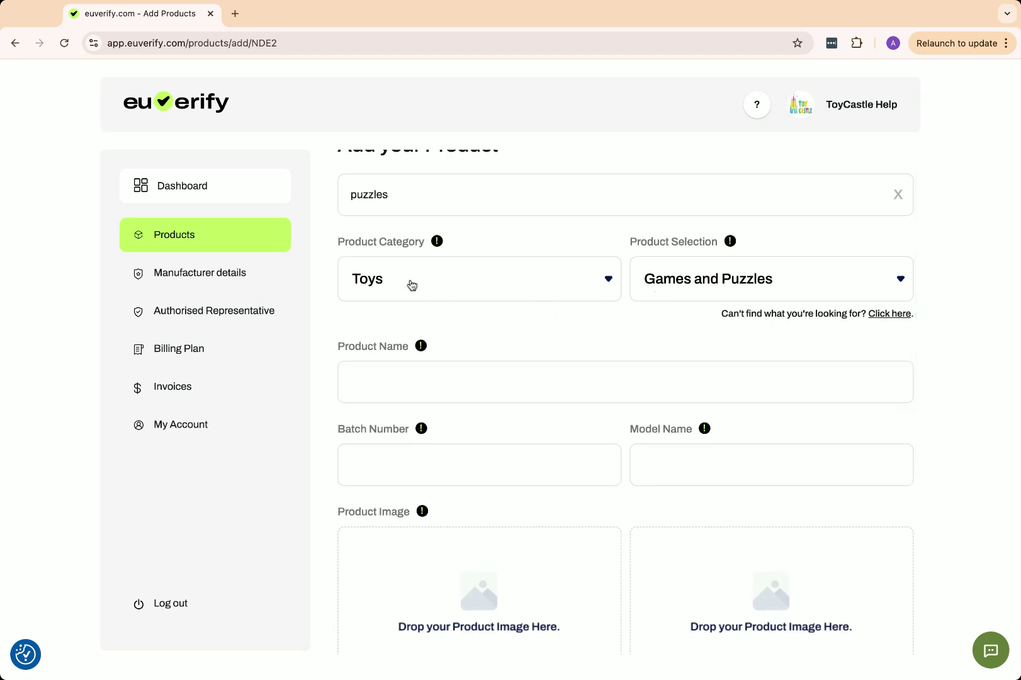
pyautogui.scroll(-1, 683, 303)
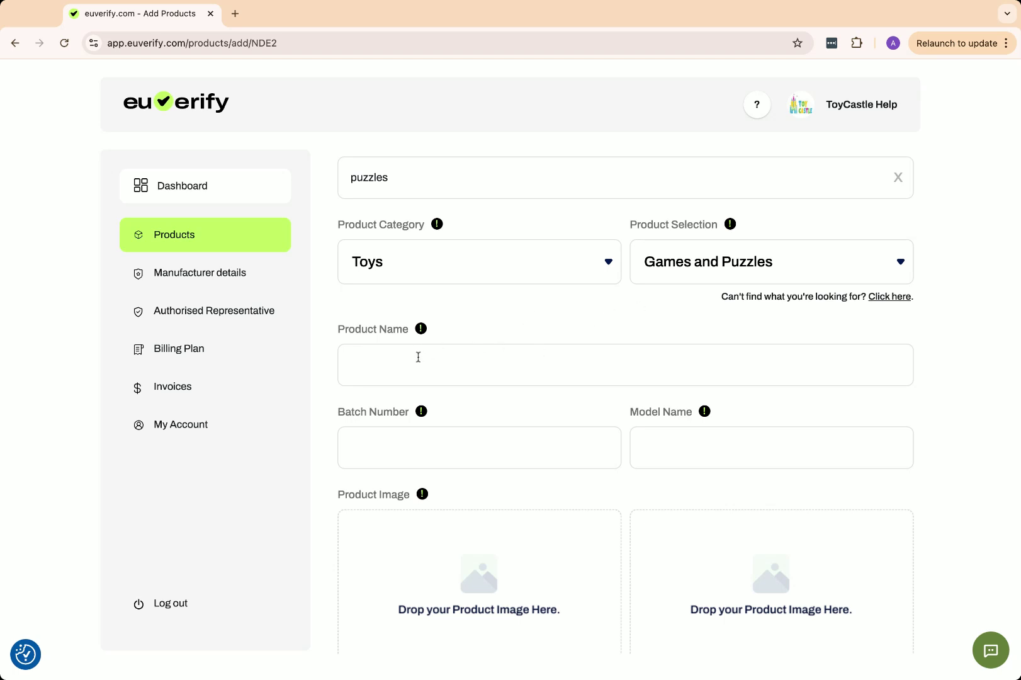
# Paste 'TOY CASTLE Spelling Games for Kids' as the product name.
pyautogui.click(419, 357)
pyautogui.write('TOY CASTLE Spelling Games for Kids')
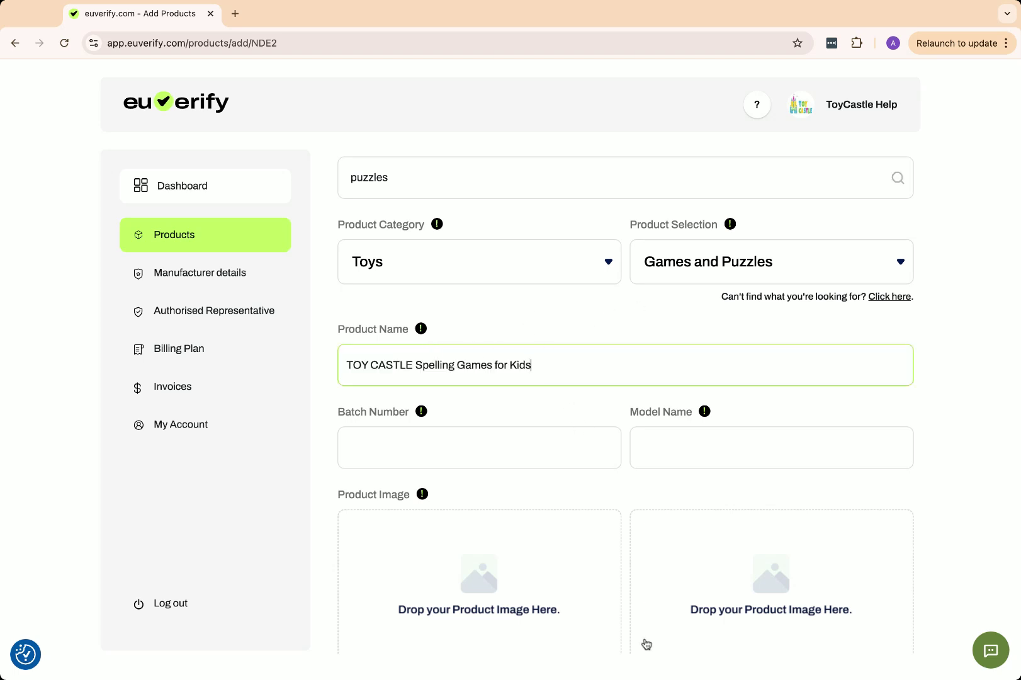
pyautogui.press('super+Tab')
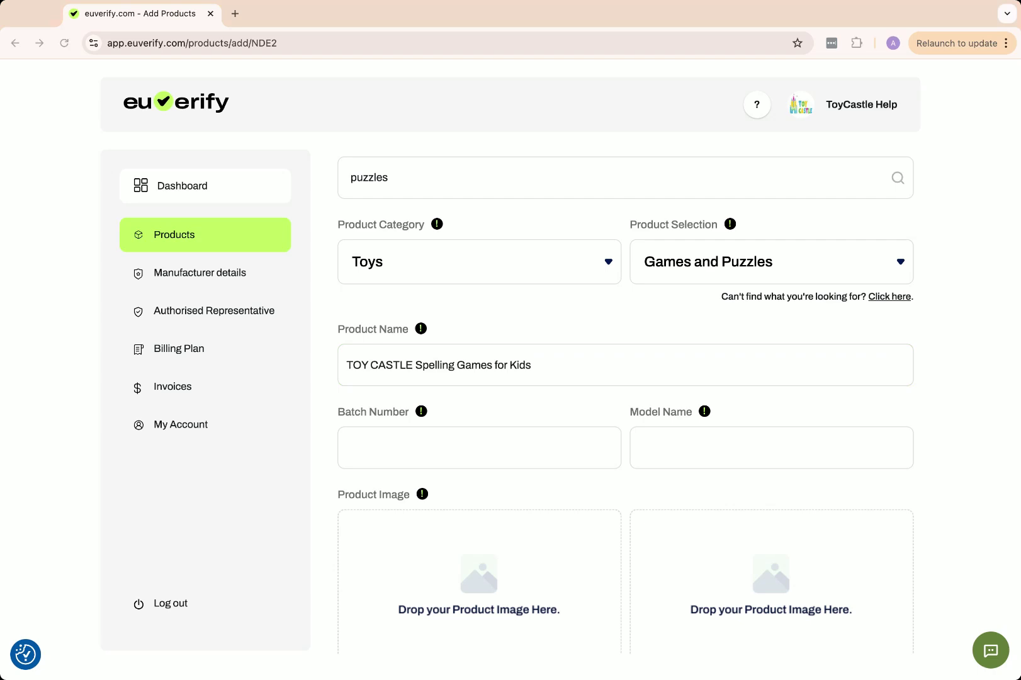
pyautogui.press('super+Tab')
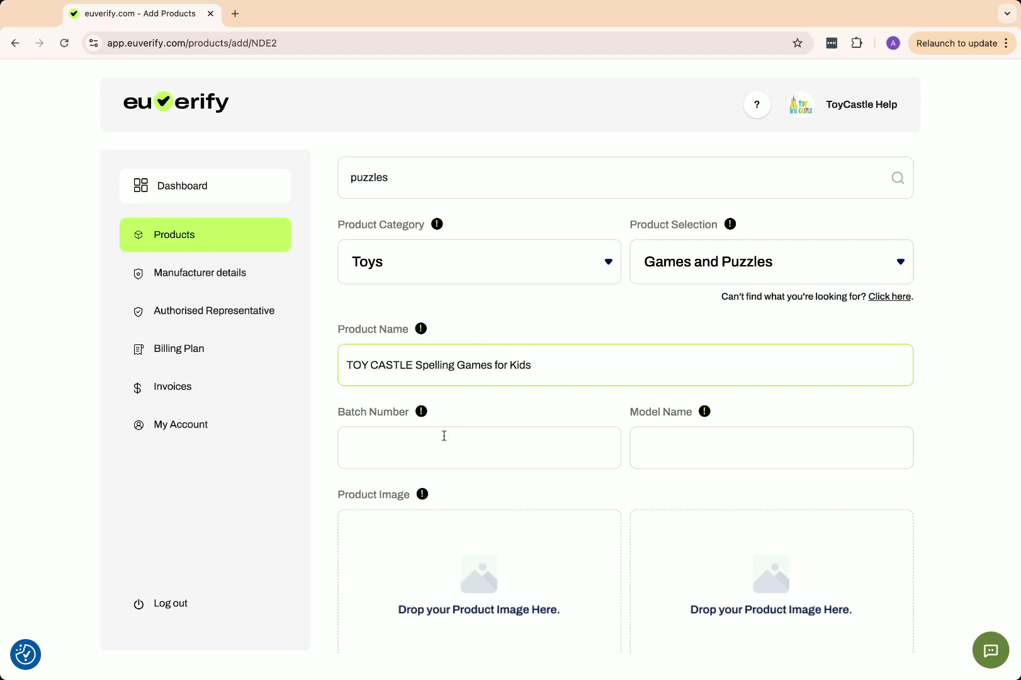
# Enter batch number Nov2023 and model name Green.
pyautogui.click(426, 439)
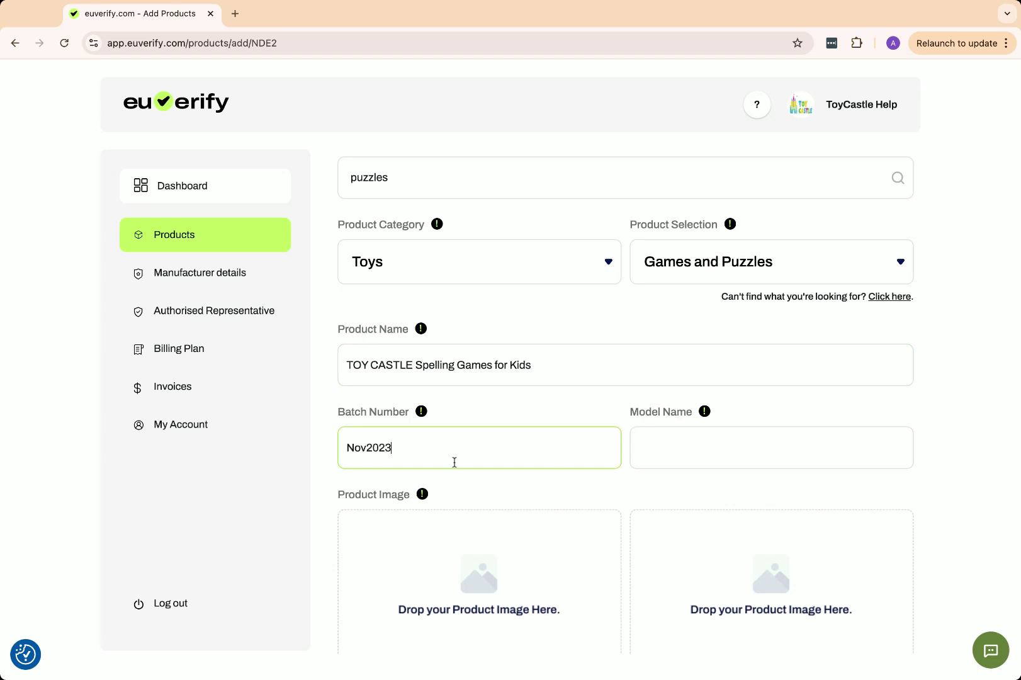
pyautogui.moveTo(425, 417)
pyautogui.moveTo(705, 414)
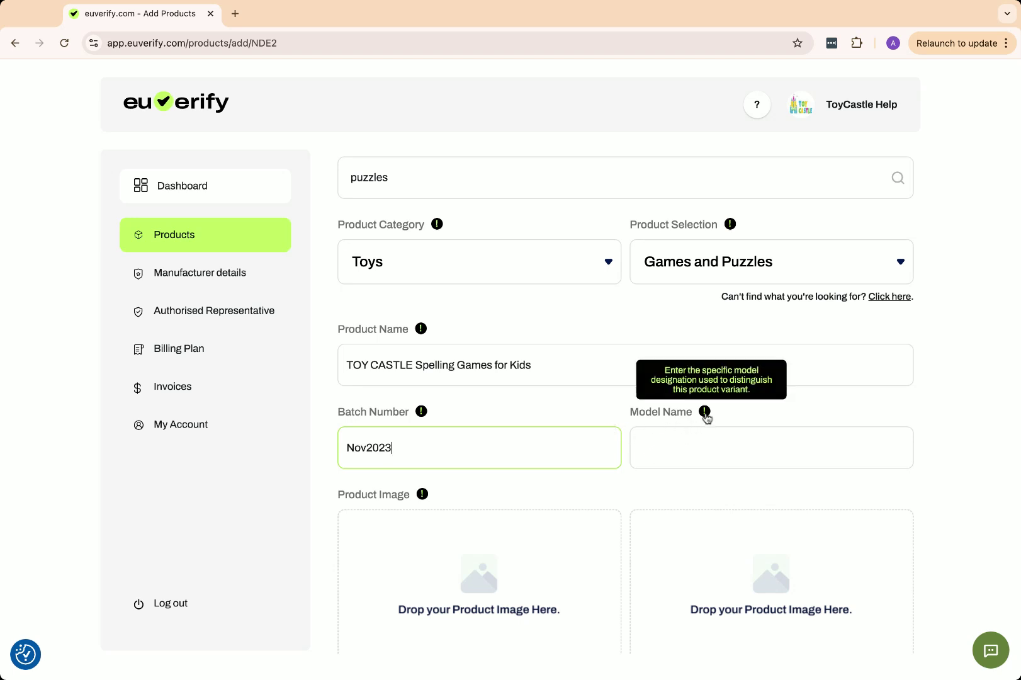
pyautogui.click(684, 446)
pyautogui.write('Green')
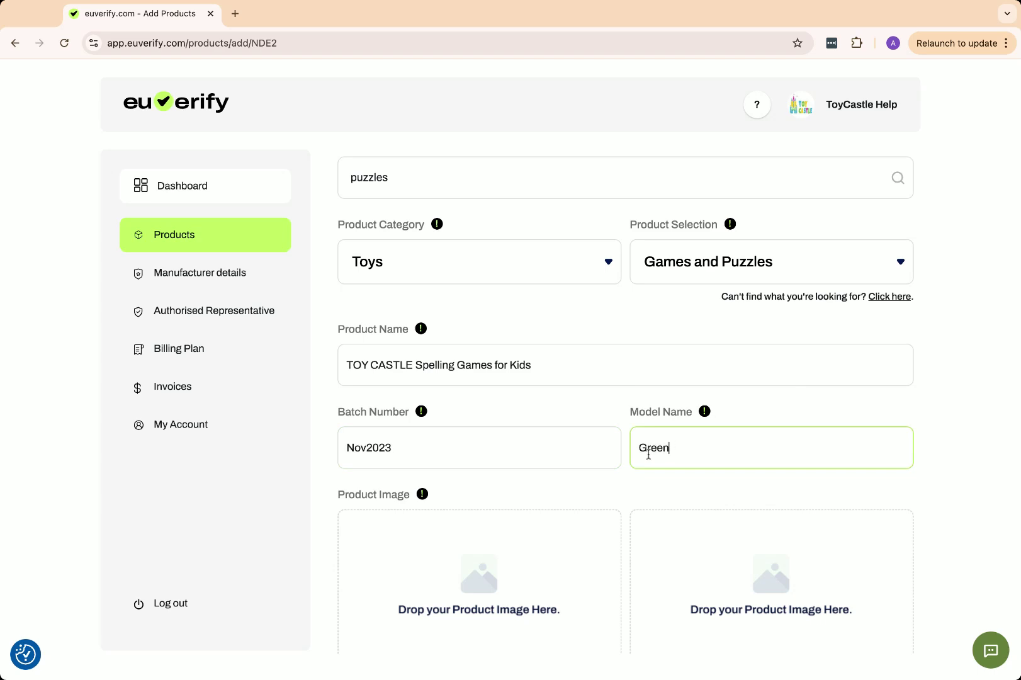
# Upload front and back photos of the Spelling Games box as product images.
pyautogui.scroll(-5, 646, 451)
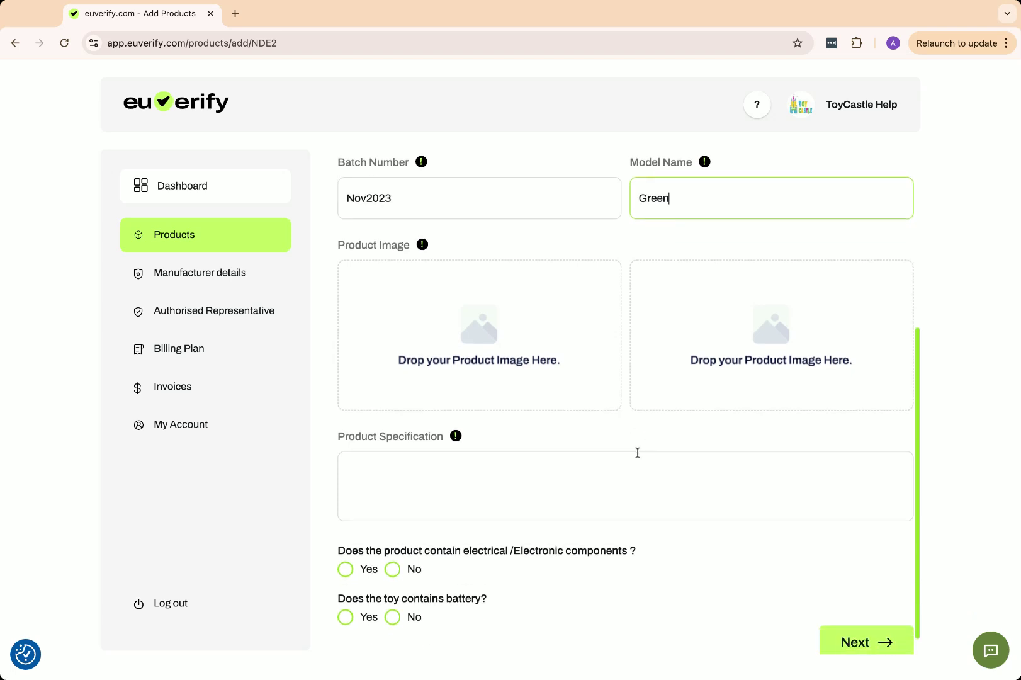
pyautogui.click(502, 331)
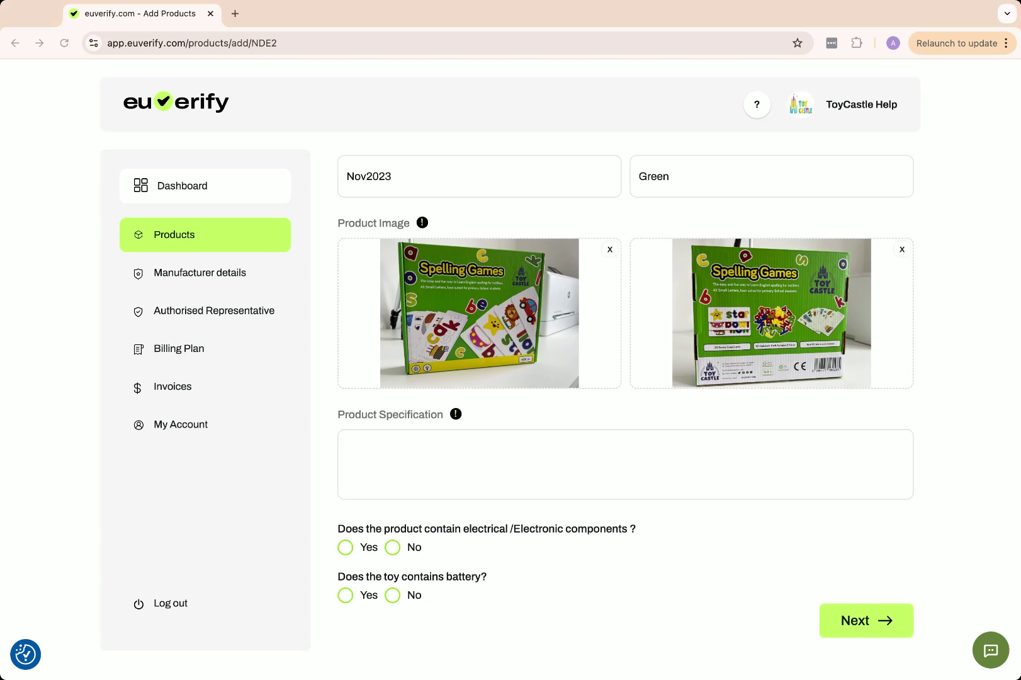
# Paste the paper-and-wood spelling game specification and answer No to electrical components and battery.
pyautogui.click(404, 448)
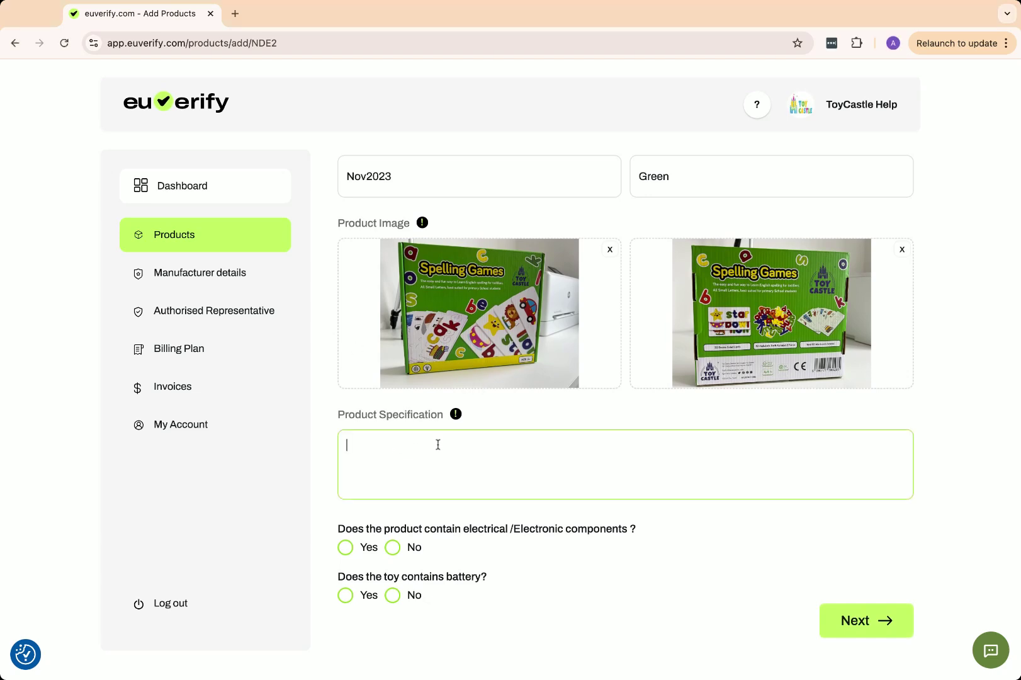
pyautogui.write('Its a spelling Games toy made with paper and wood. Tested for EN 71. Affixed UKCA and CE Marking and necessary warnings on the packaging. 81 Pieces Spelling Game Toys for 3-8 years old boys girls. 52 wooden letter blocks, 28 double-sided word flash cards for first words. Includes a storage bag for easy tidy up. Learning Resources and word cards for children age 4.')
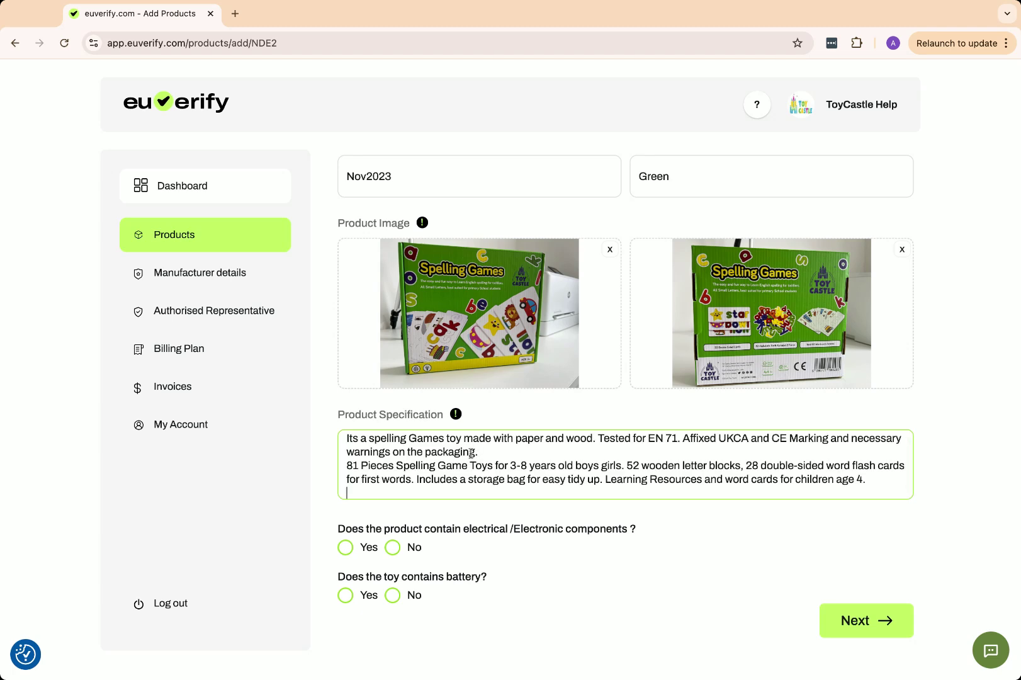
pyautogui.scroll(-1, 470, 453)
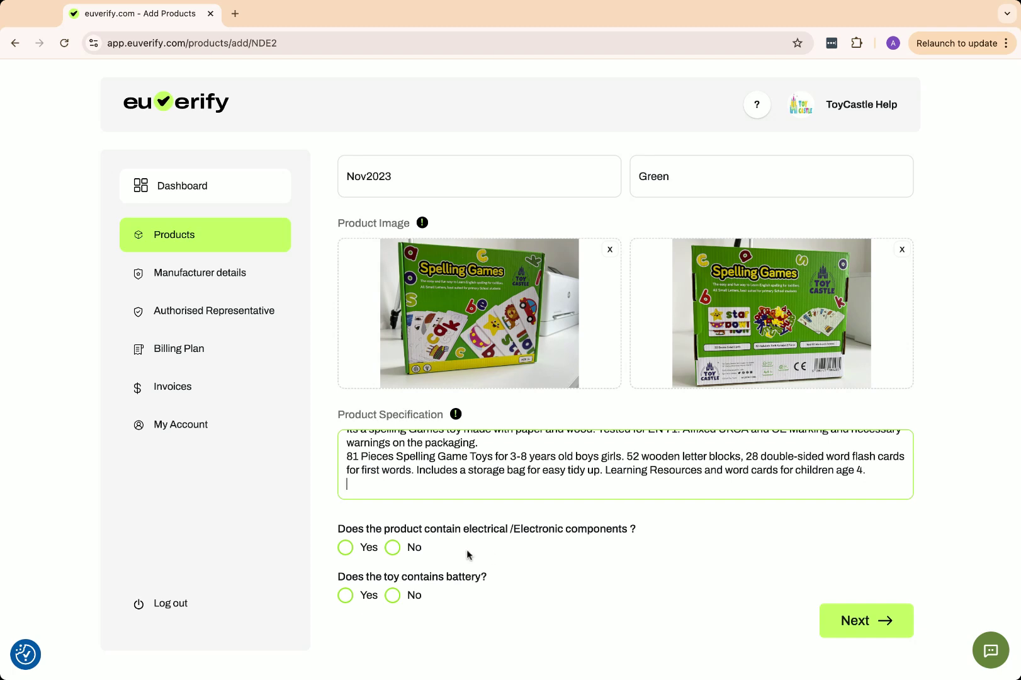
pyautogui.click(393, 548)
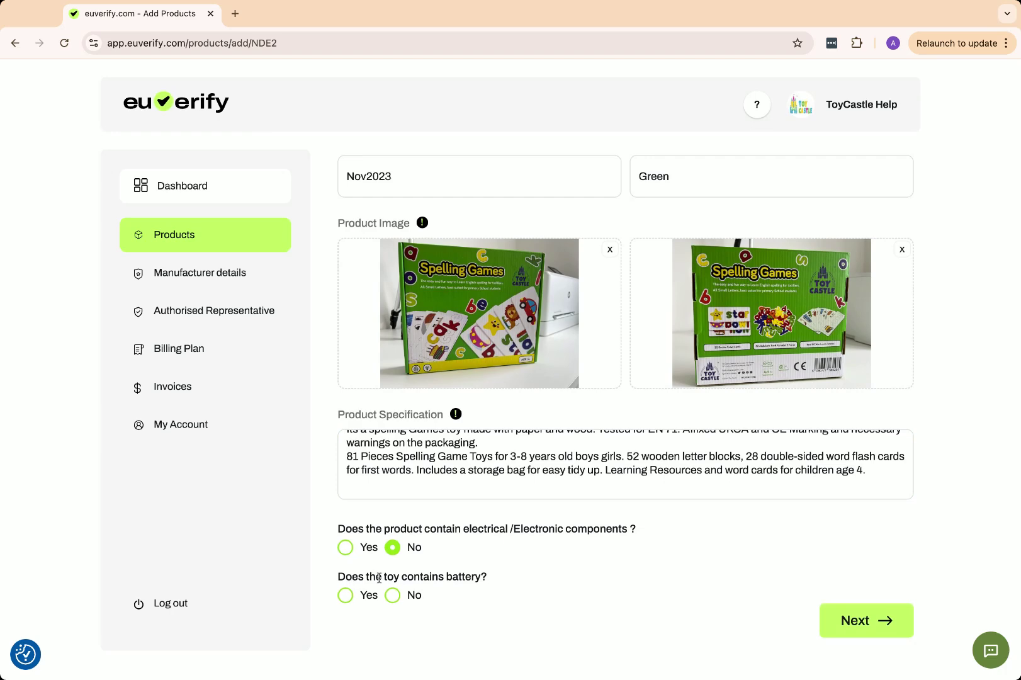
pyautogui.click(393, 595)
# Submit the product details and review the Toy Safety Directive, EN 71 standards and Toycastle Ltd/Euverify representatives.
pyautogui.click(854, 621)
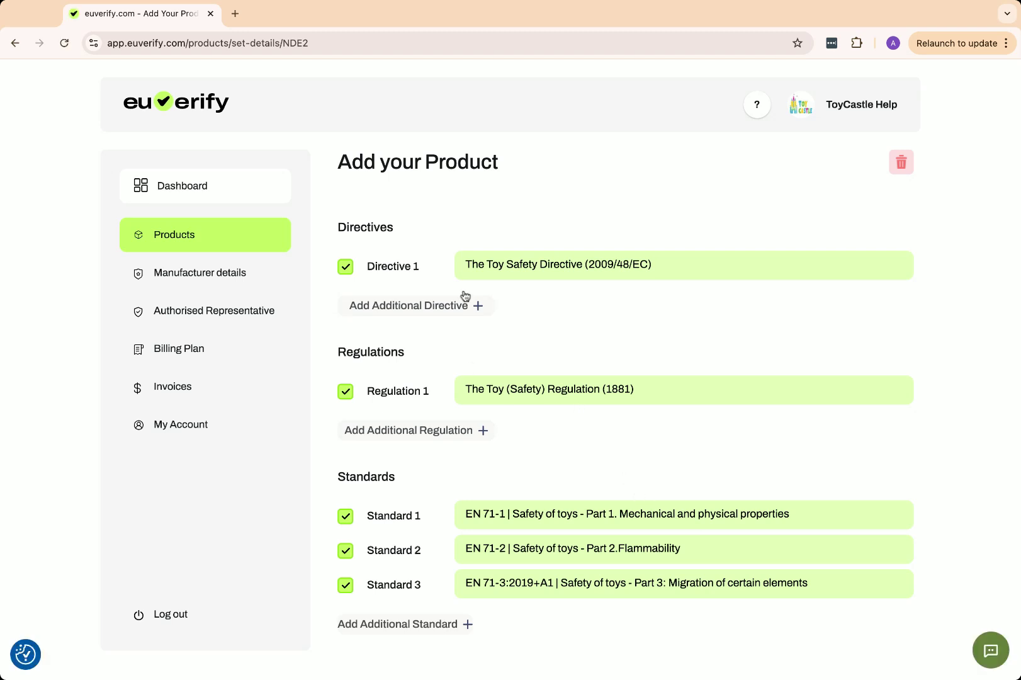
pyautogui.scroll(-3, 466, 346)
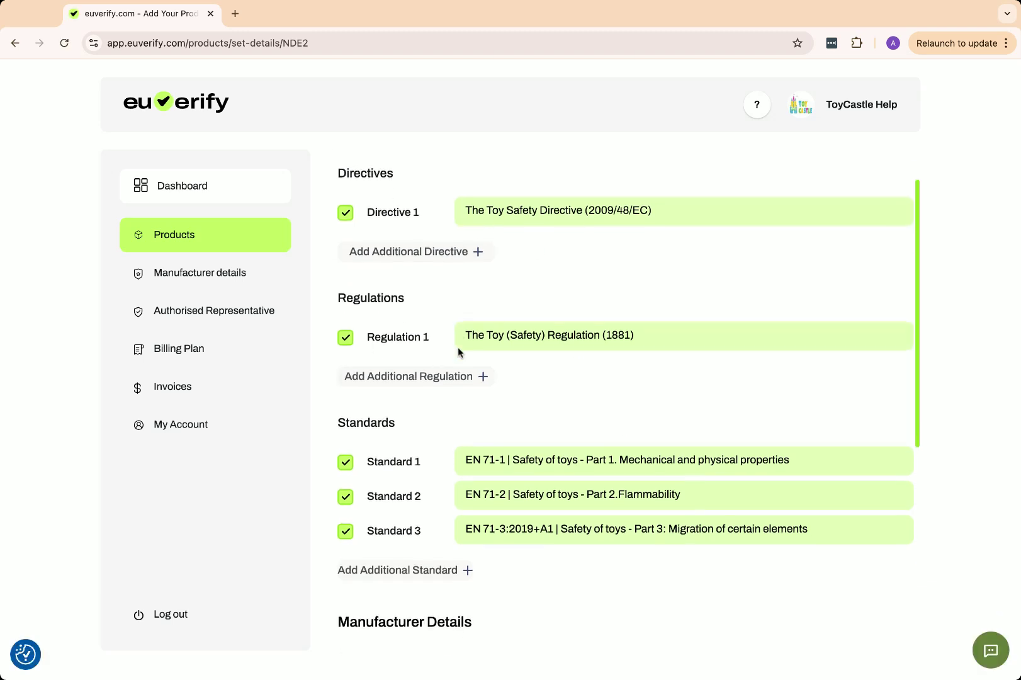
pyautogui.scroll(-3, 459, 349)
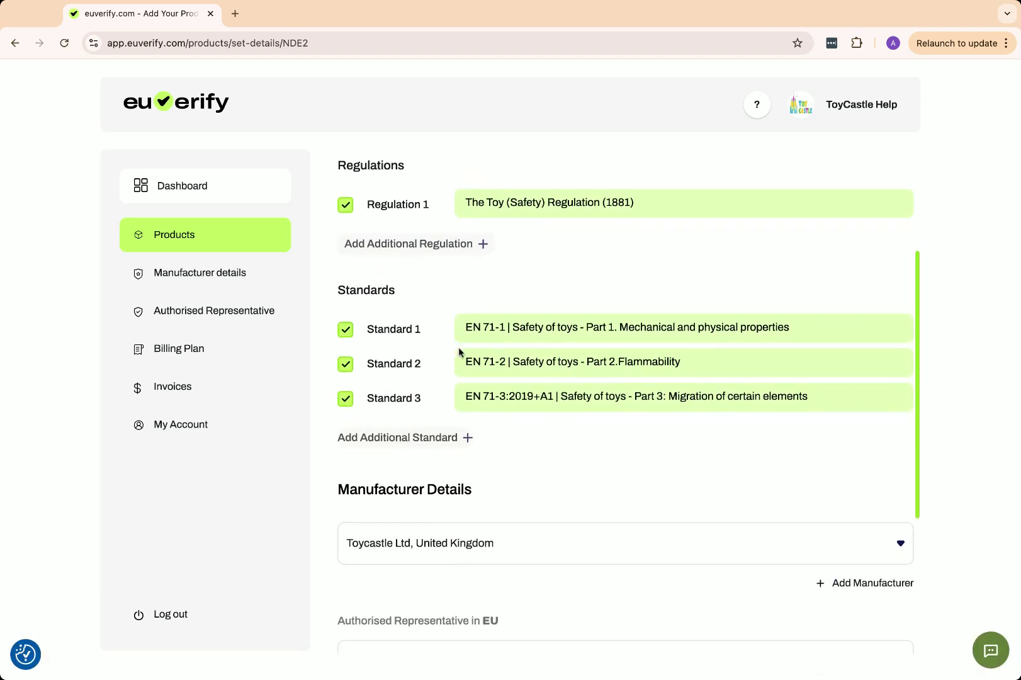
pyautogui.scroll(3, 459, 352)
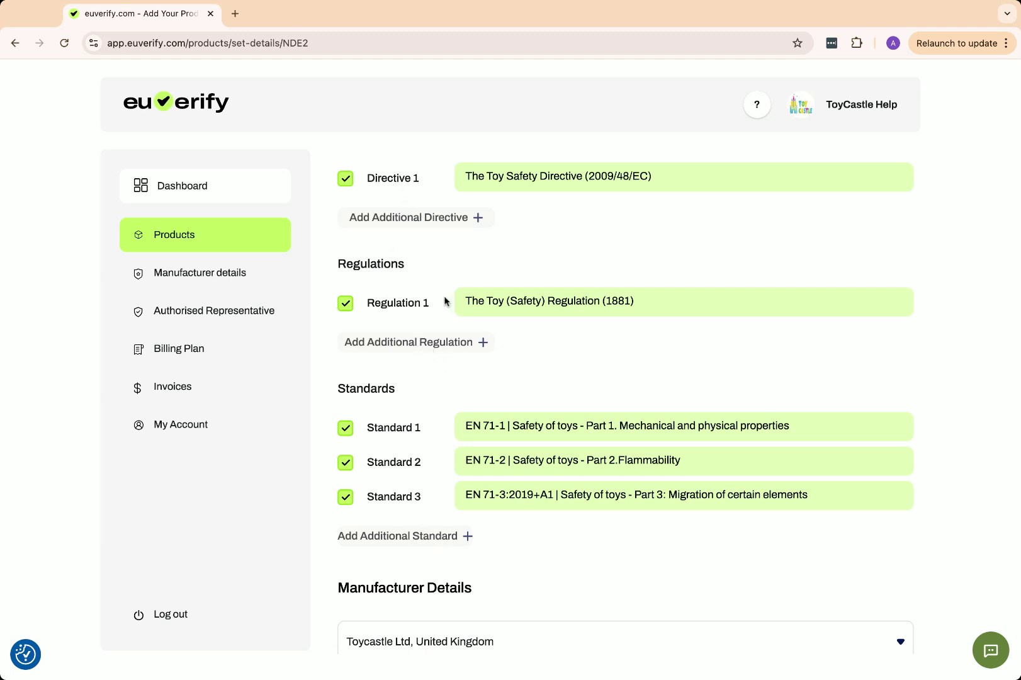
pyautogui.scroll(1, 435, 302)
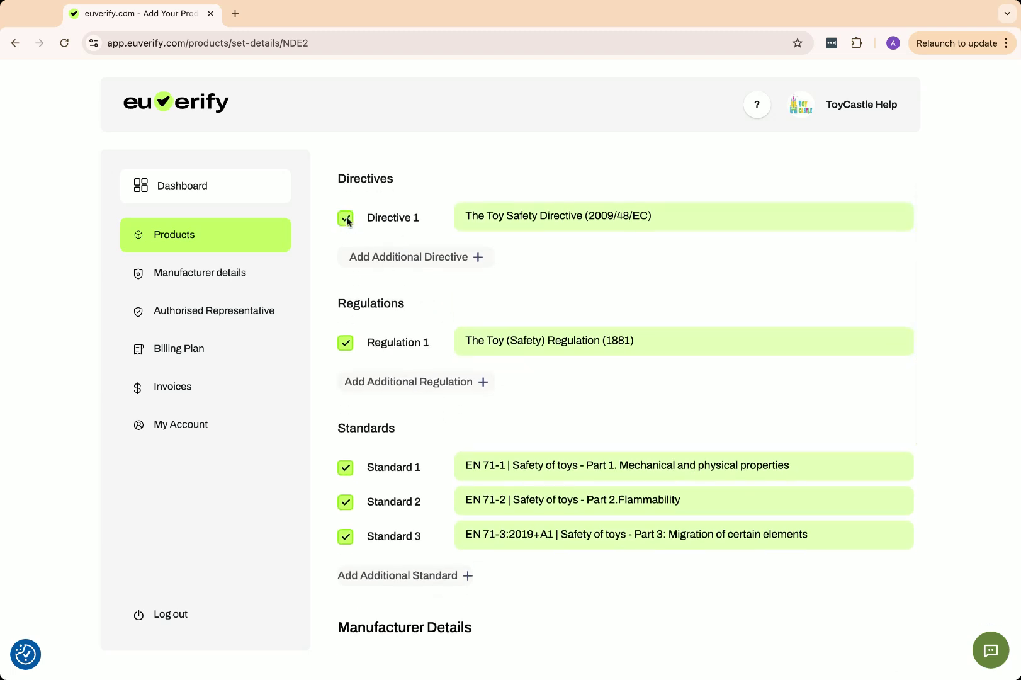
pyautogui.scroll(-1, 384, 425)
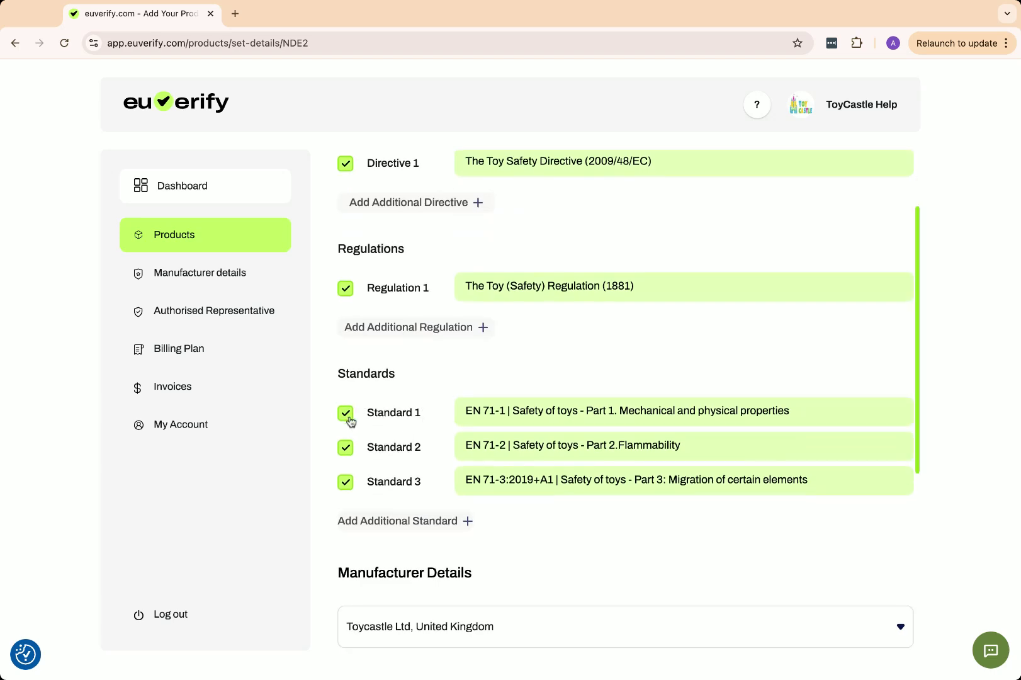
pyautogui.scroll(-3, 390, 435)
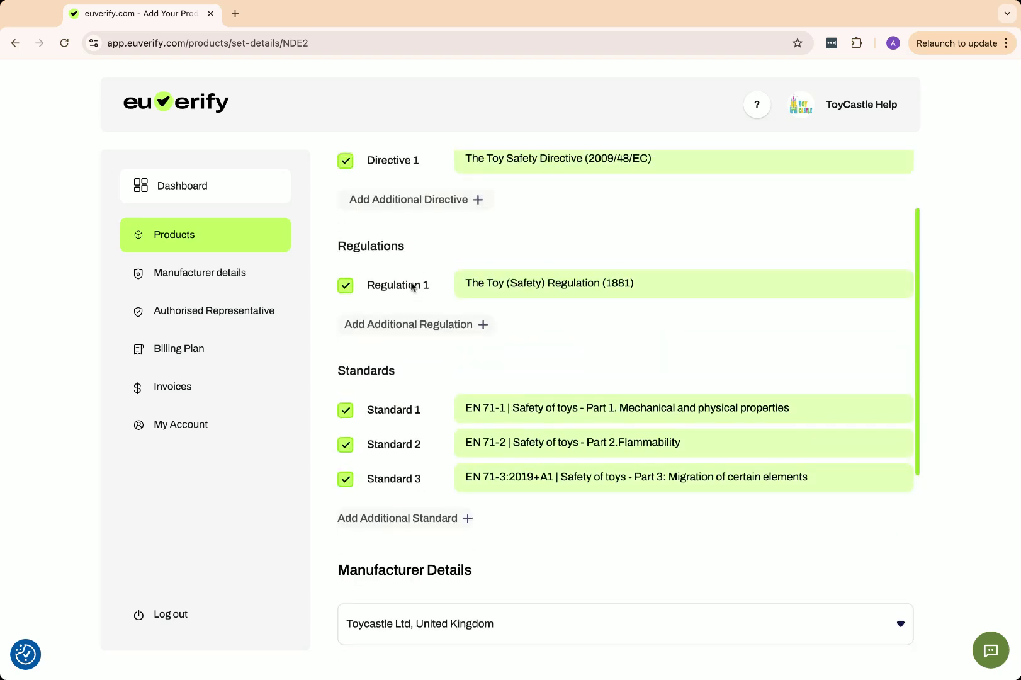
pyautogui.scroll(-1, 469, 343)
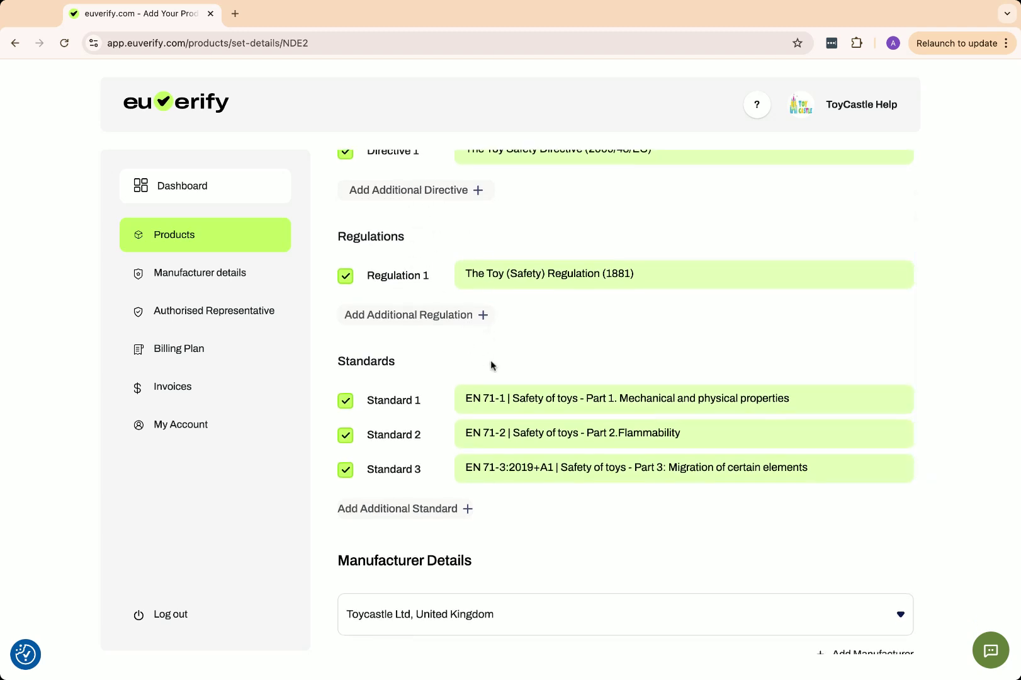
pyautogui.scroll(-3, 496, 372)
pyautogui.scroll(2, 496, 376)
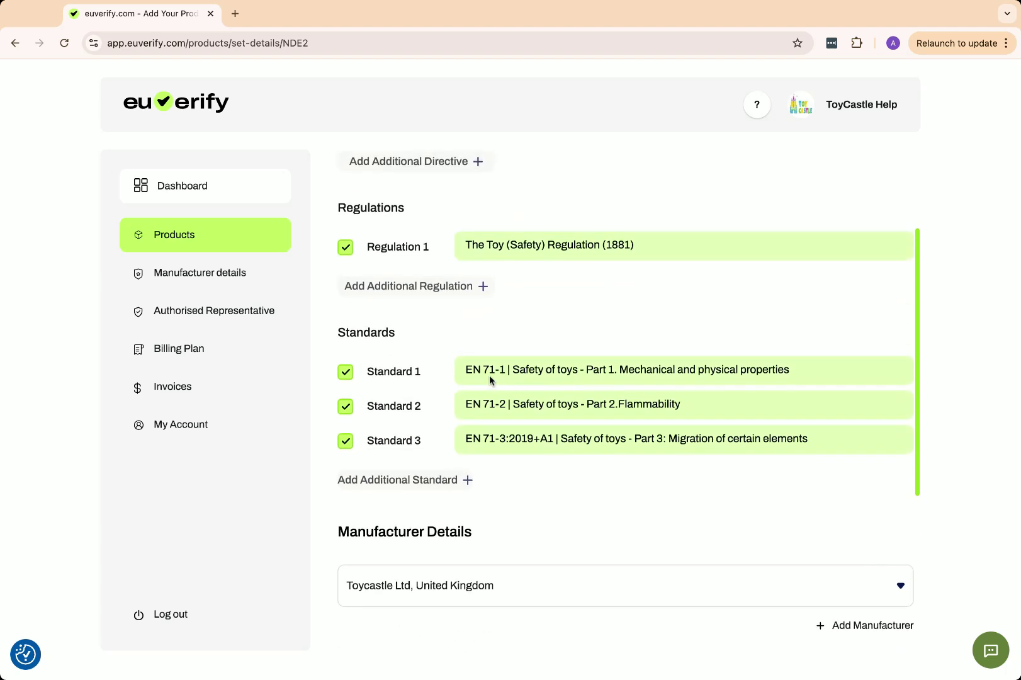
pyautogui.scroll(-2, 488, 378)
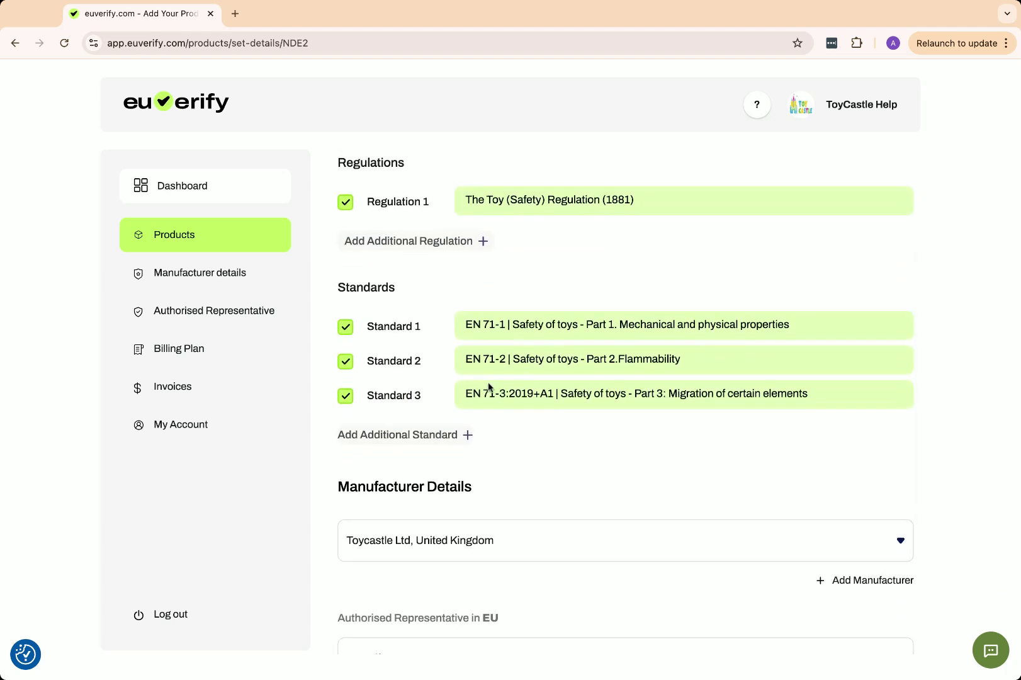
pyautogui.scroll(-5, 485, 441)
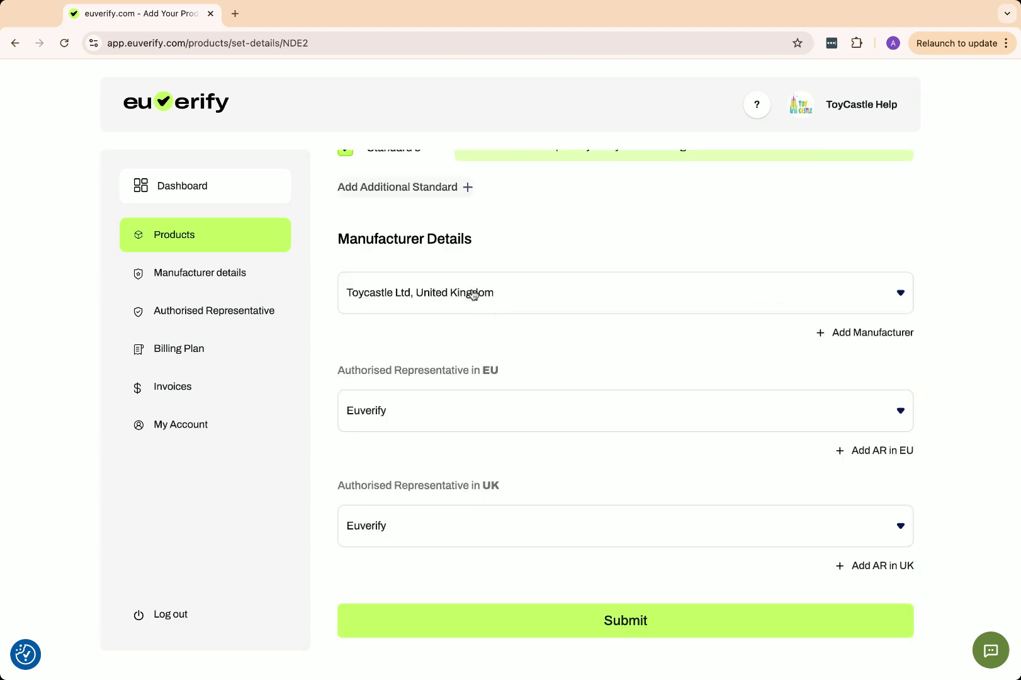
pyautogui.click(474, 295)
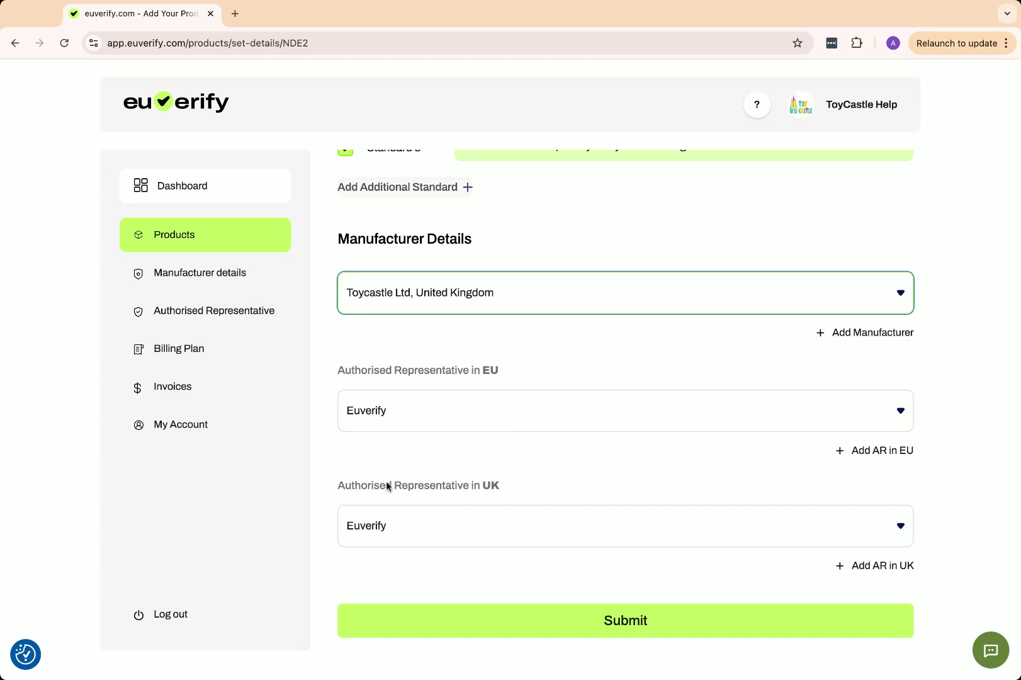
pyautogui.scroll(-1, 402, 530)
# Submit the compliance details and review the product page down to Directive 2009/48/EC and Technical Files.
pyautogui.click(638, 625)
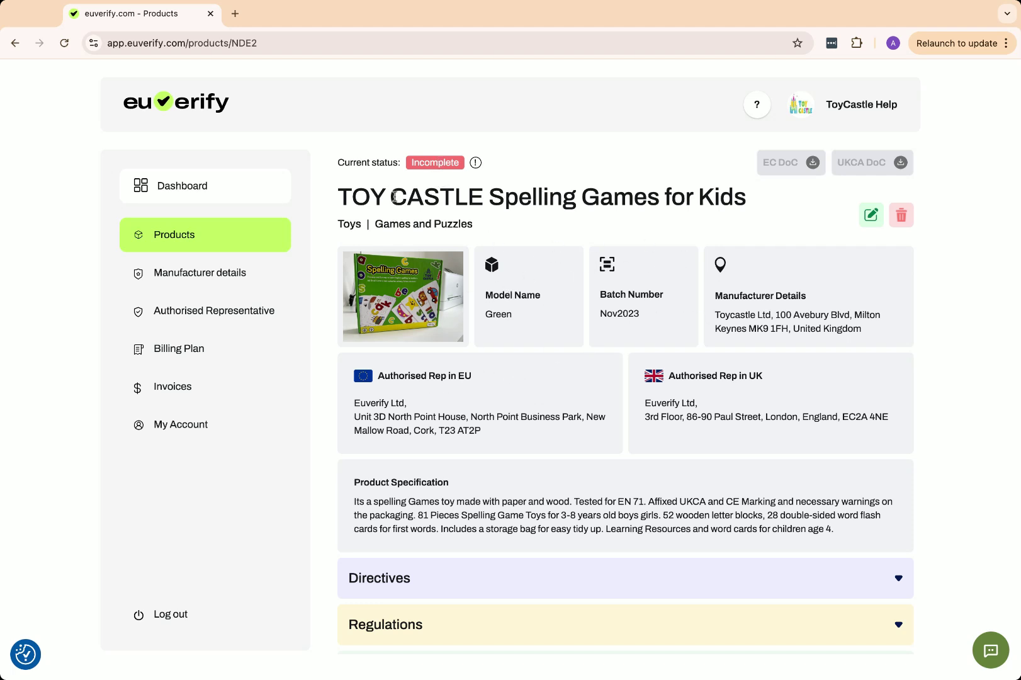
pyautogui.scroll(-1, 658, 277)
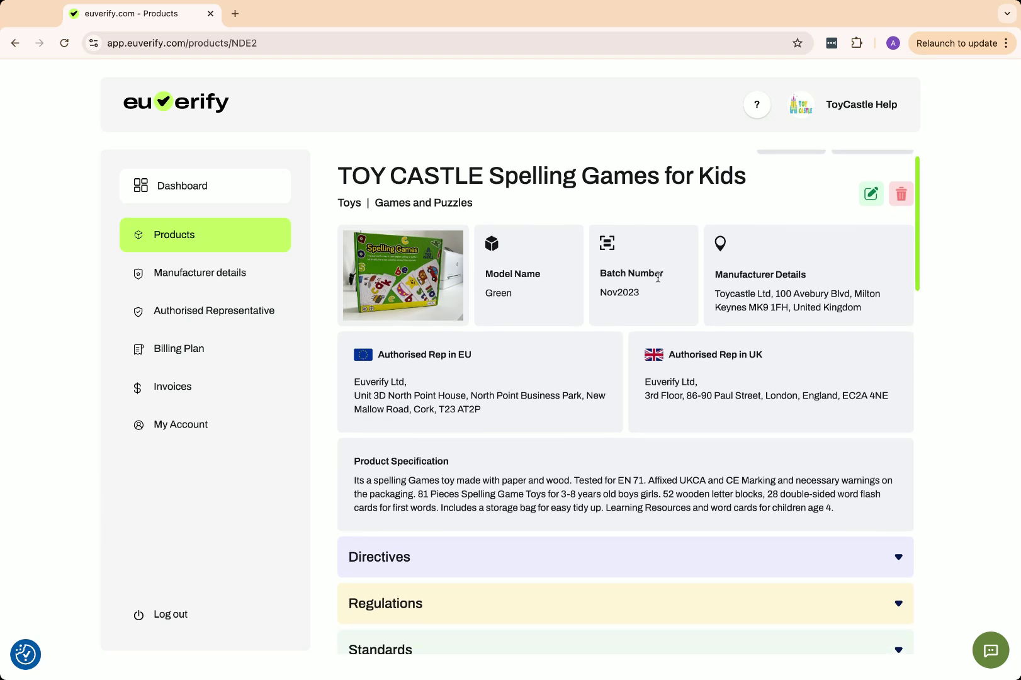
pyautogui.scroll(-2, 658, 277)
pyautogui.scroll(4, 658, 278)
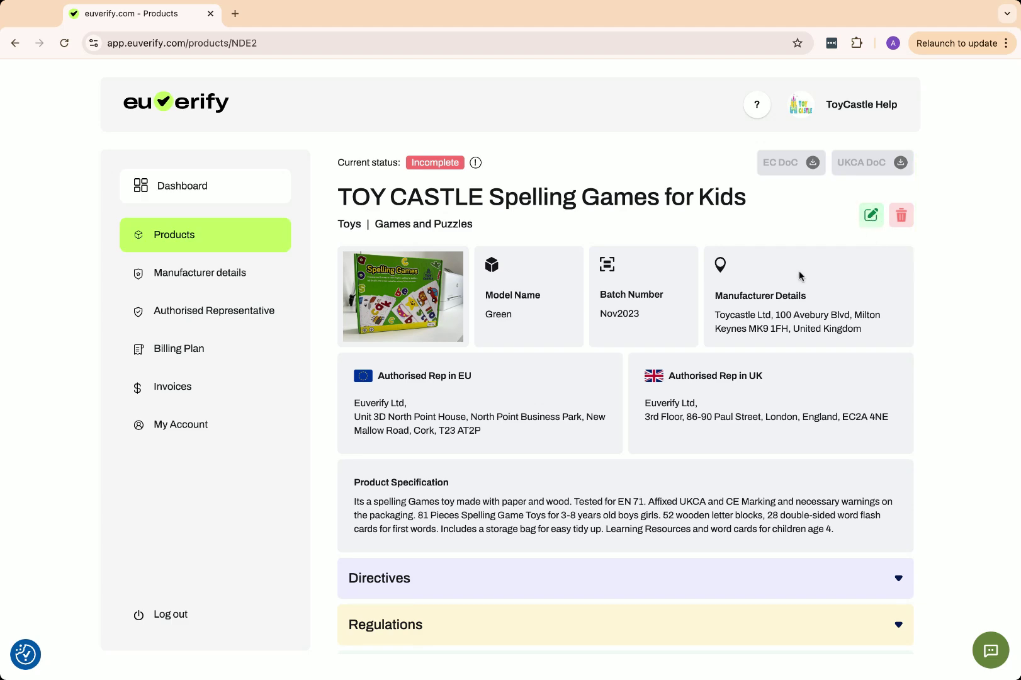
pyautogui.scroll(-2, 725, 290)
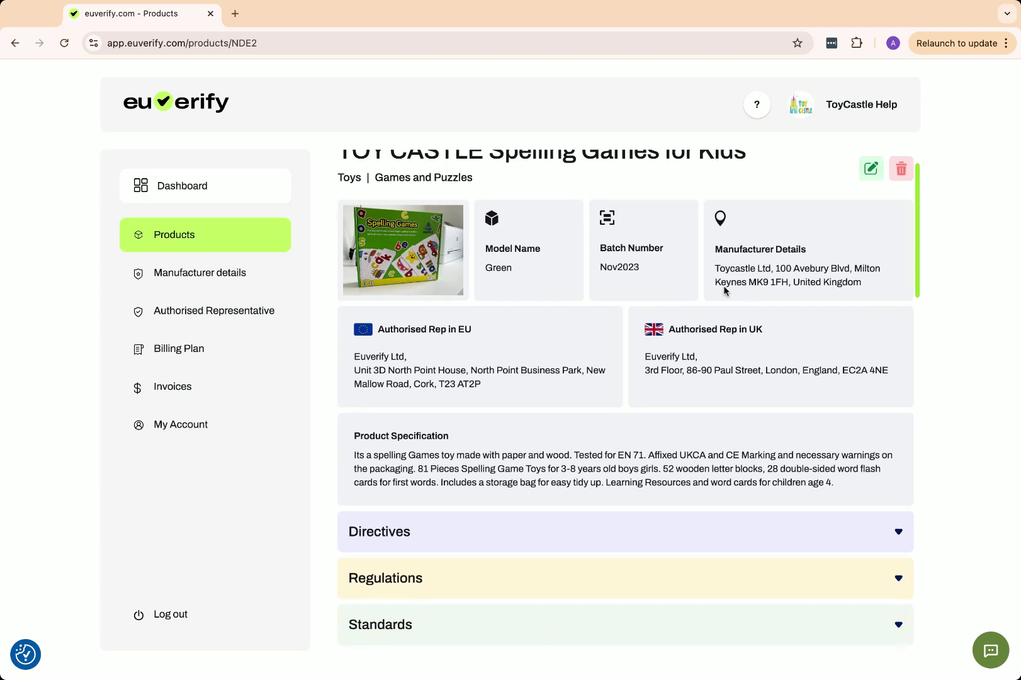
pyautogui.scroll(3, 725, 289)
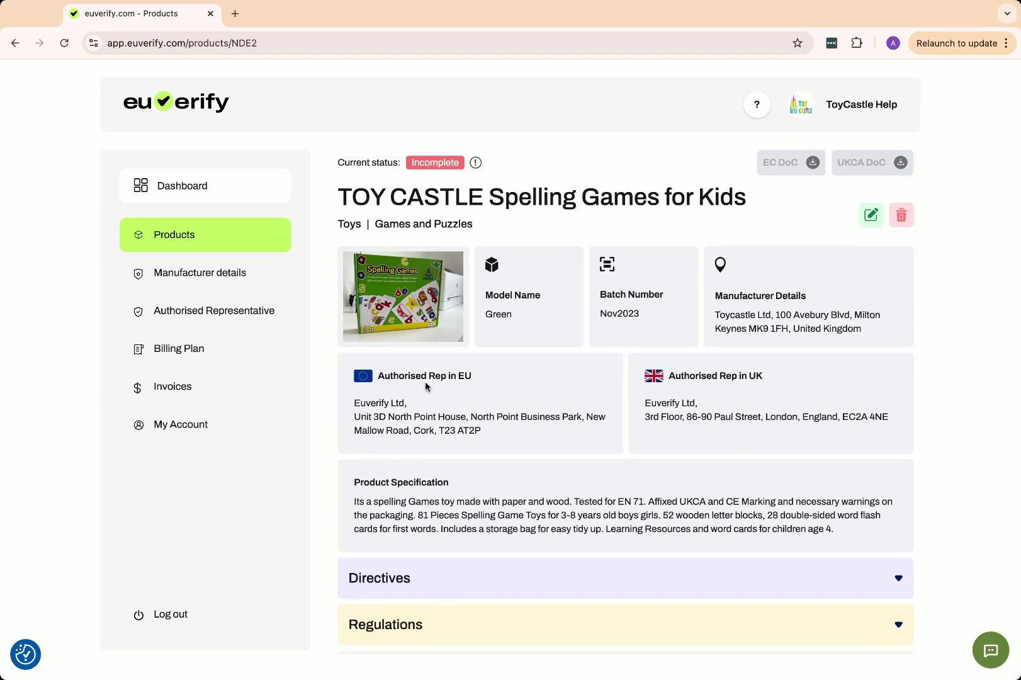
pyautogui.scroll(-2, 615, 407)
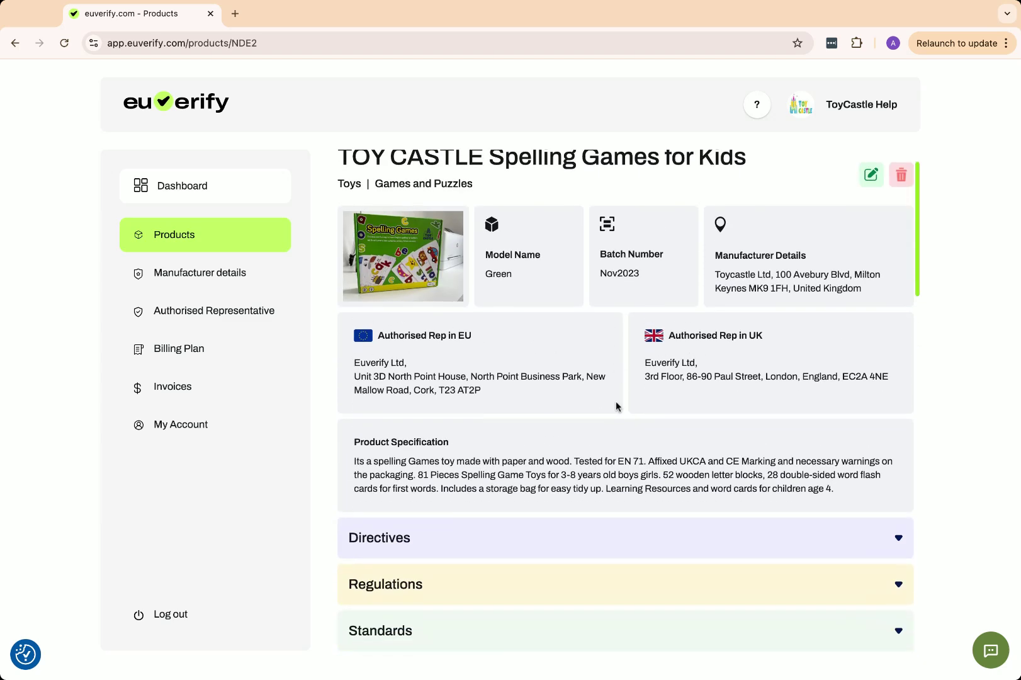
pyautogui.scroll(-2, 398, 458)
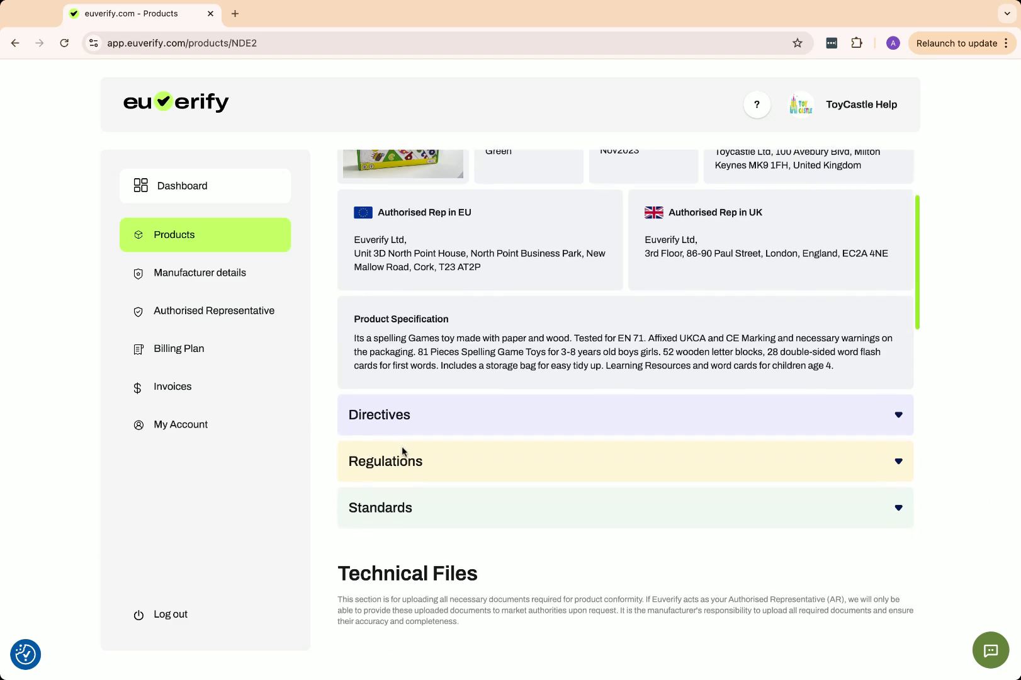
# Expand the Directives, Regulations and Standards sections listing 2009/48/EC, the 1881 regulation and EN 71.
pyautogui.click(412, 414)
pyautogui.scroll(-2, 415, 422)
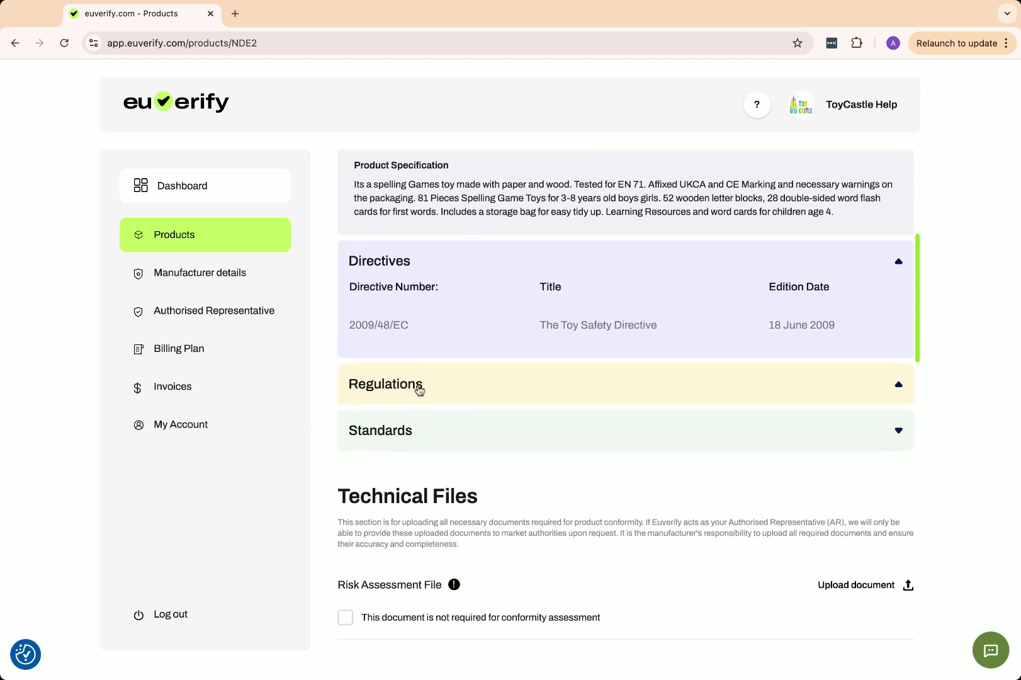
pyautogui.click(420, 386)
pyautogui.scroll(-2, 417, 403)
pyautogui.click(412, 370)
pyautogui.scroll(-7, 412, 370)
# Scroll down to the Technical Files slots: Risk Assessment, Design, Manufacturing, Test Reports and Packaging Label.
pyautogui.scroll(1, 411, 373)
pyautogui.scroll(-1, 409, 378)
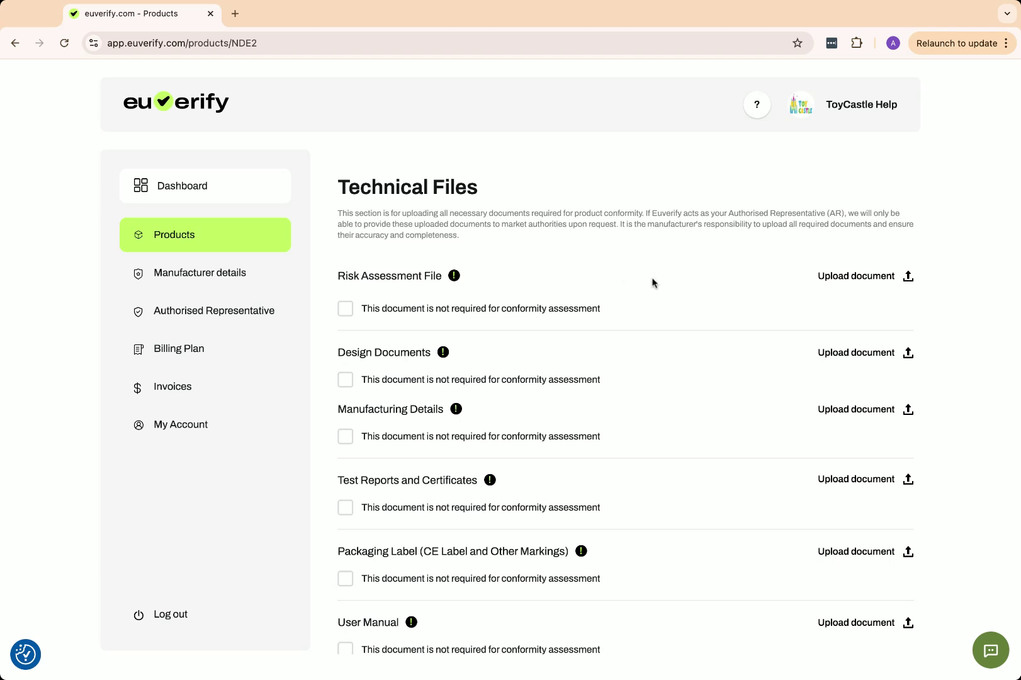
pyautogui.scroll(-1, 622, 290)
pyautogui.scroll(-1, 598, 301)
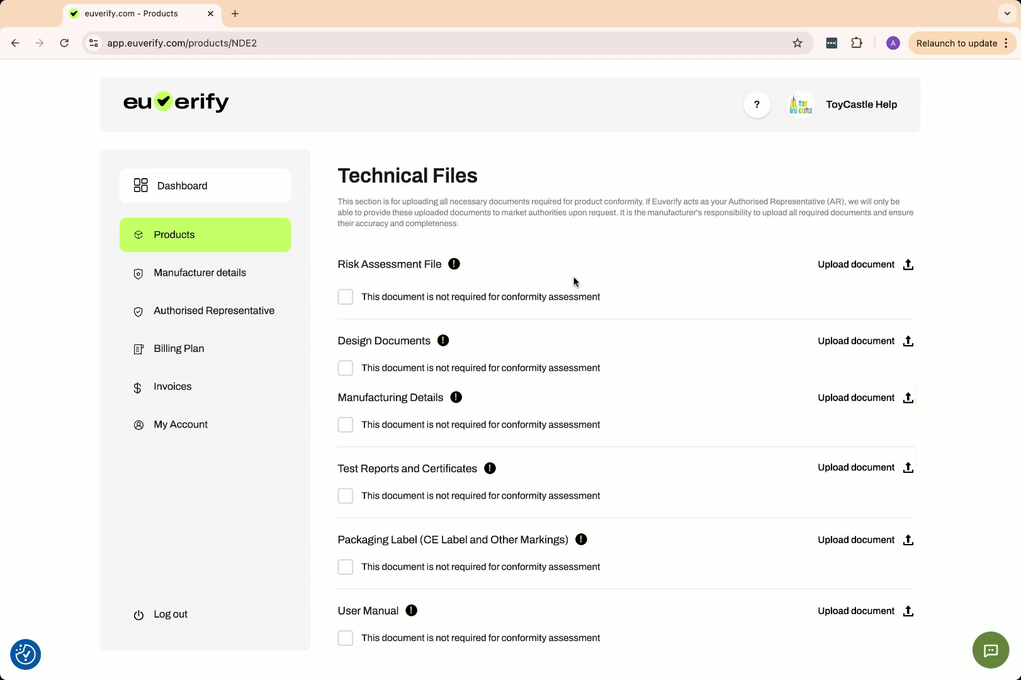
pyautogui.scroll(-2, 483, 296)
pyautogui.scroll(-5, 482, 297)
pyautogui.scroll(-1, 482, 296)
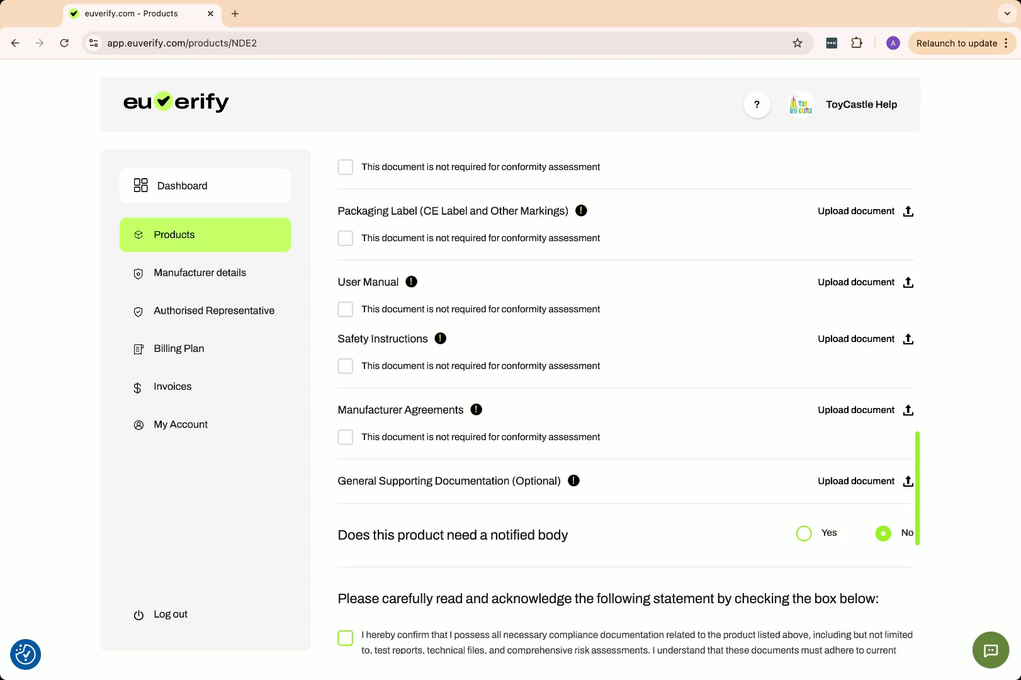
pyautogui.scroll(7, 482, 296)
pyautogui.scroll(2, 482, 296)
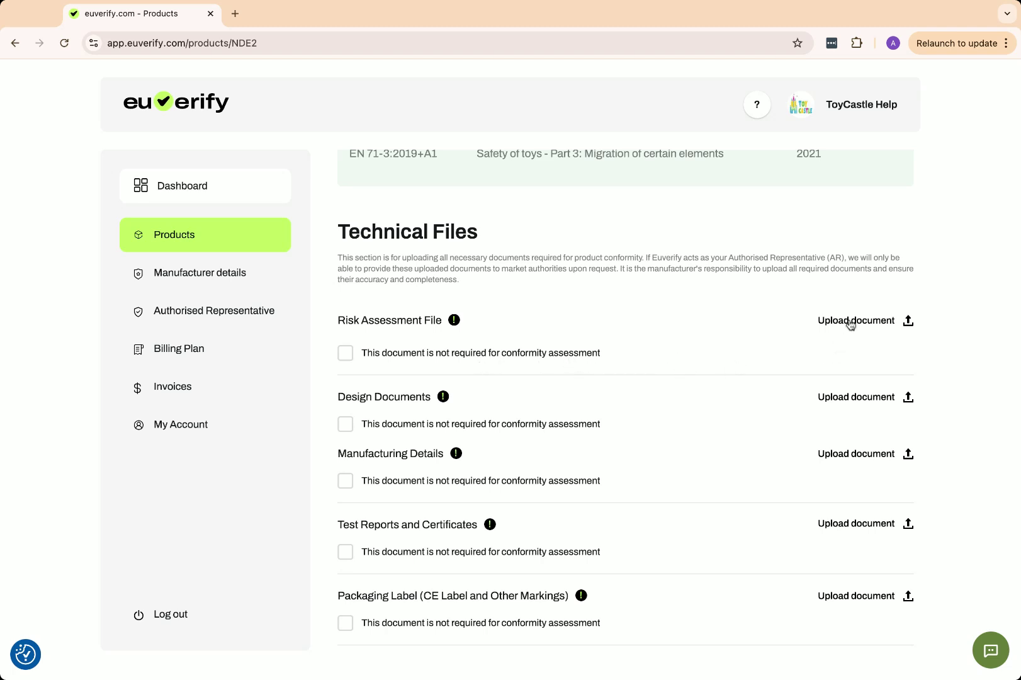
# Upload Spelliing Games Risk Assessment_20250206_161808.pdf (0.15 MB) as the Risk Assessment File.
pyautogui.click(850, 323)
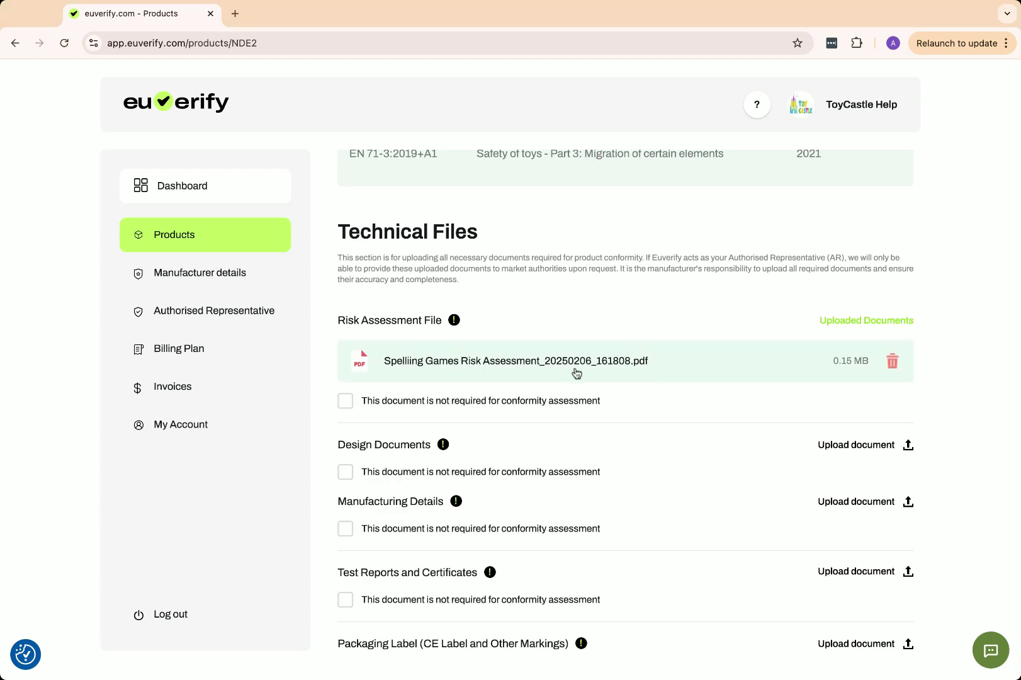
pyautogui.scroll(-1, 627, 373)
pyautogui.scroll(-1, 626, 375)
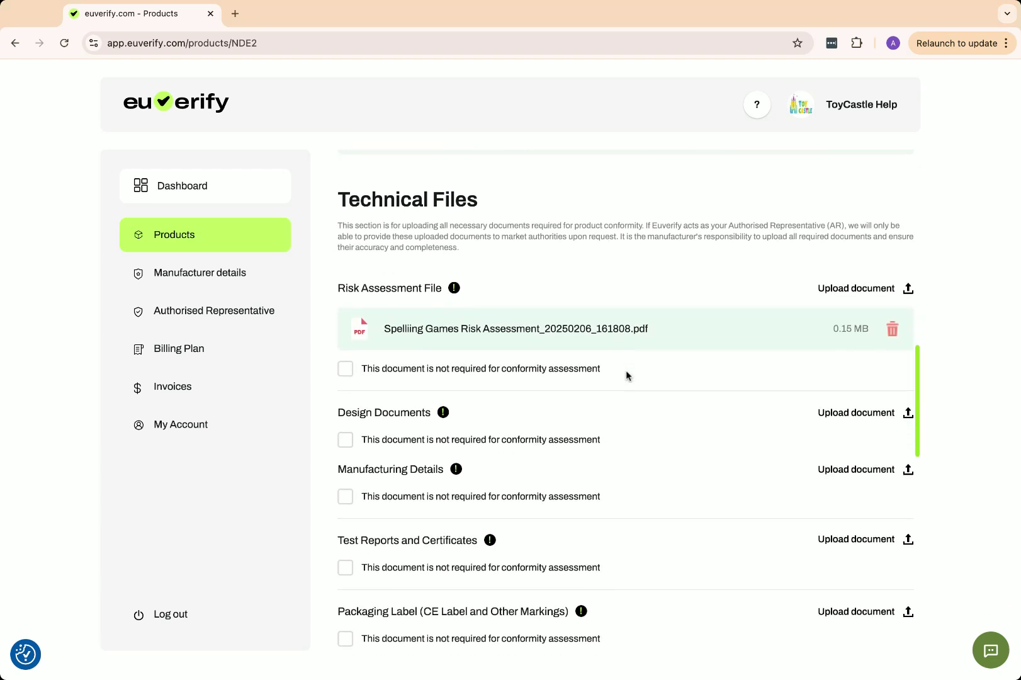
pyautogui.scroll(-3, 627, 372)
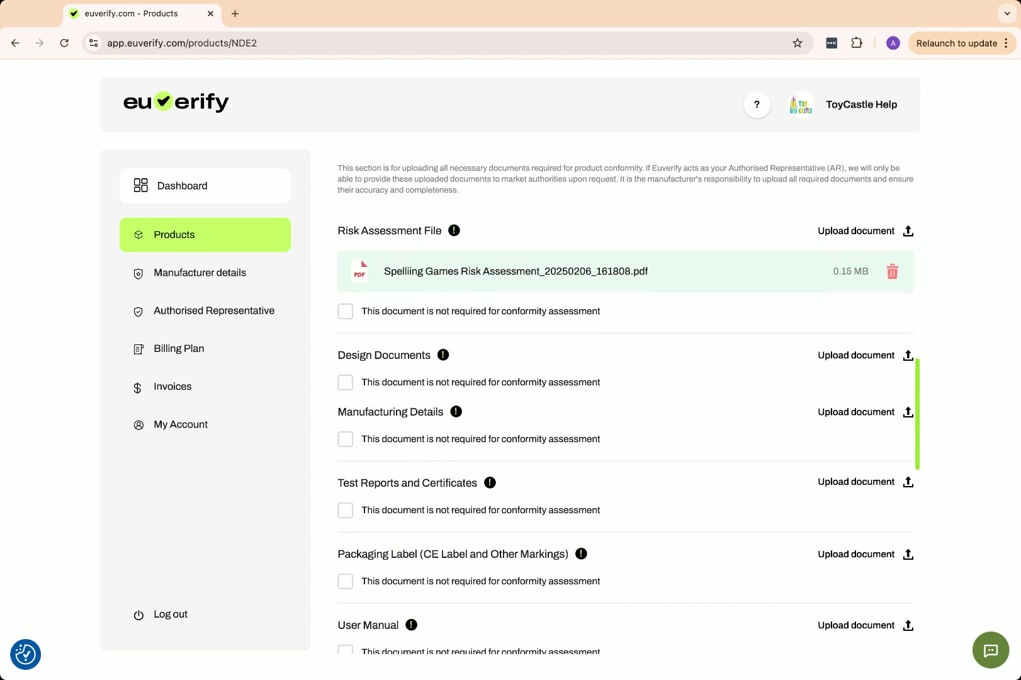
pyautogui.scroll(-1, 627, 372)
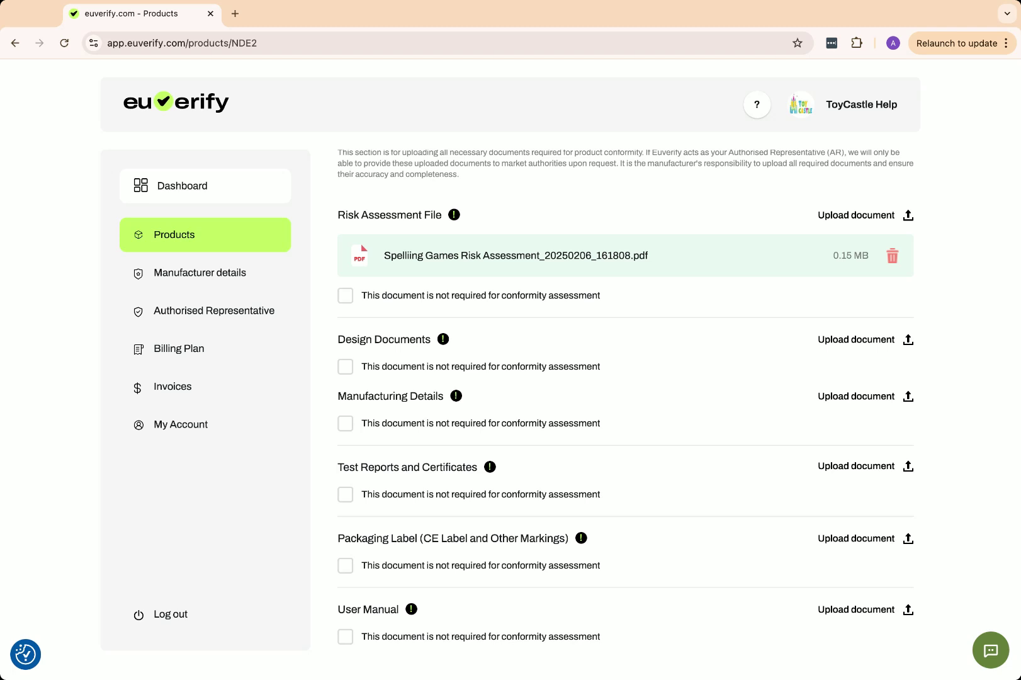
pyautogui.scroll(-1, 615, 376)
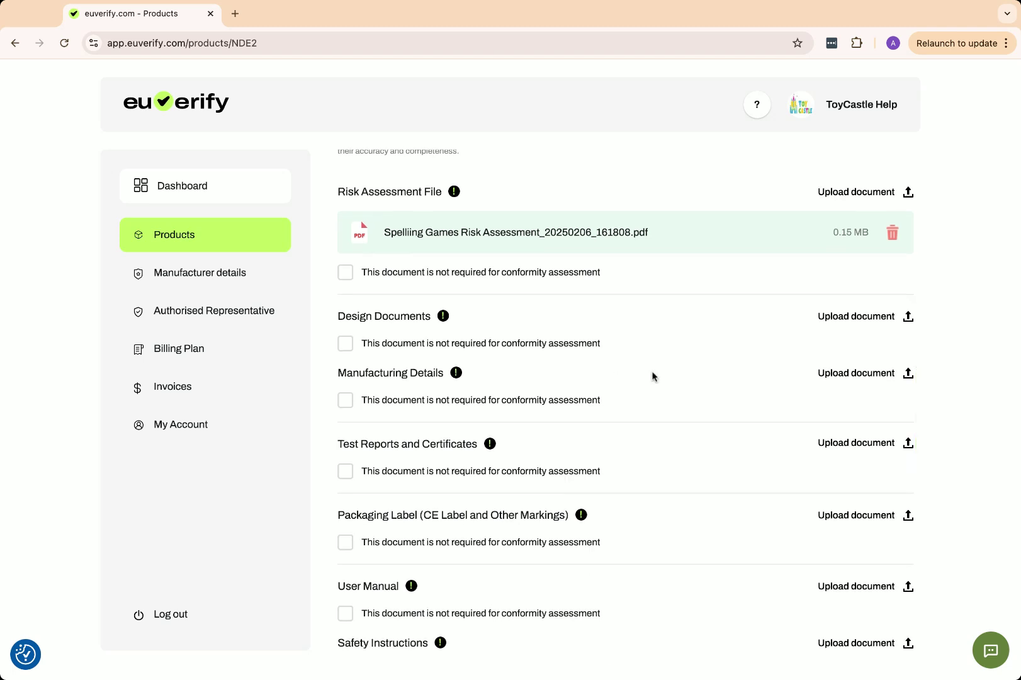
pyautogui.scroll(-1, 649, 376)
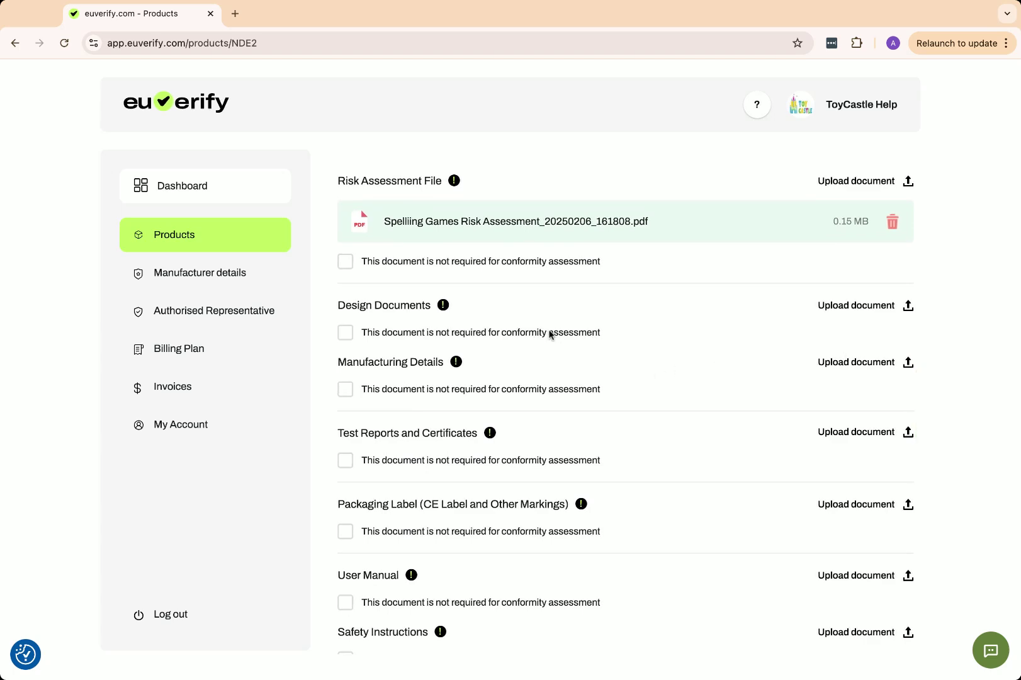
# Mark Design Documents as not required for conformity assessment.
pyautogui.scroll(-1, 687, 332)
pyautogui.scroll(-1, 723, 332)
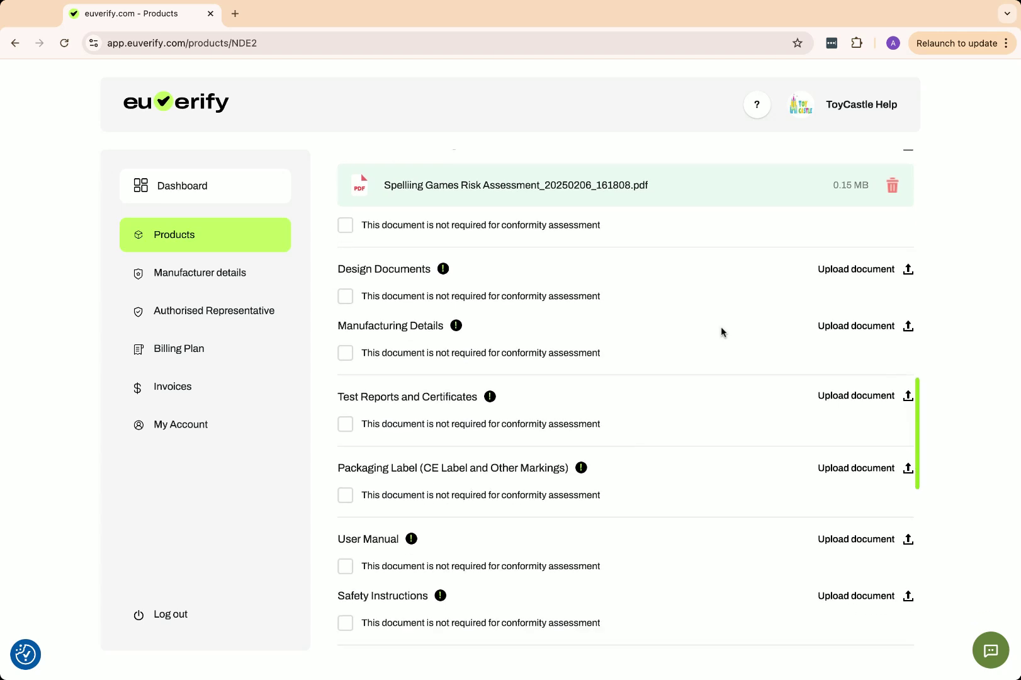
pyautogui.click(347, 297)
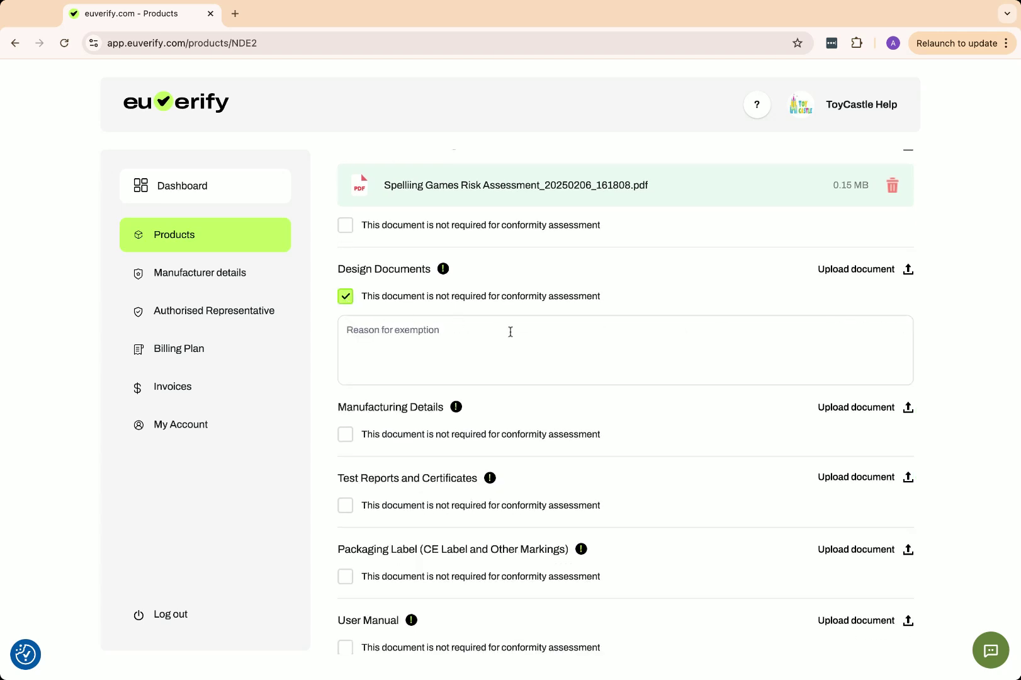
pyautogui.scroll(-2, 510, 333)
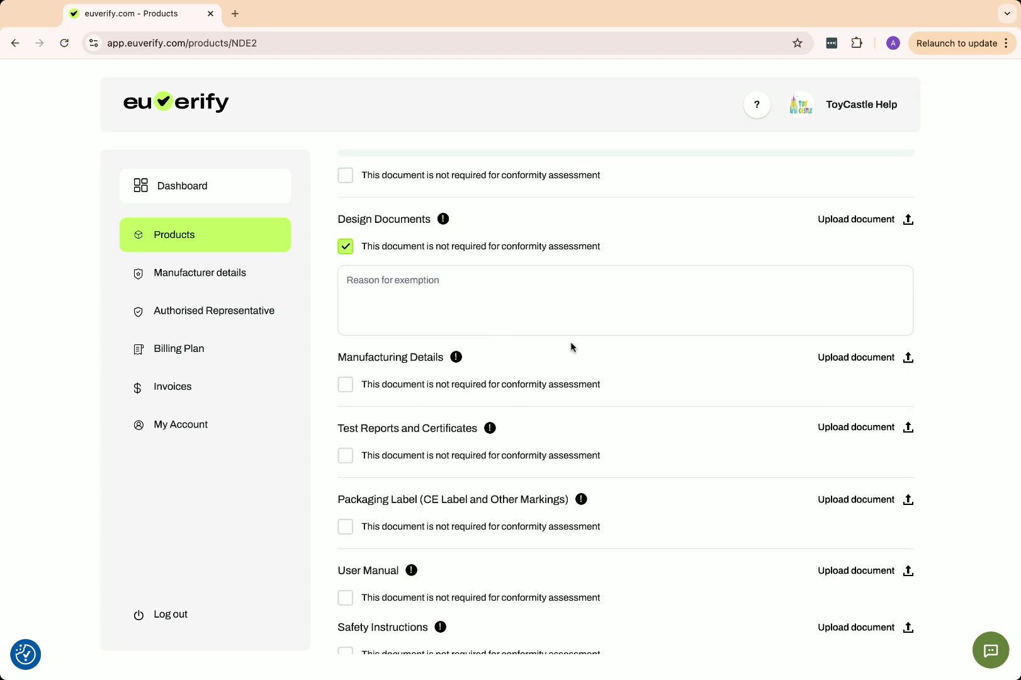
pyautogui.scroll(-1, 571, 346)
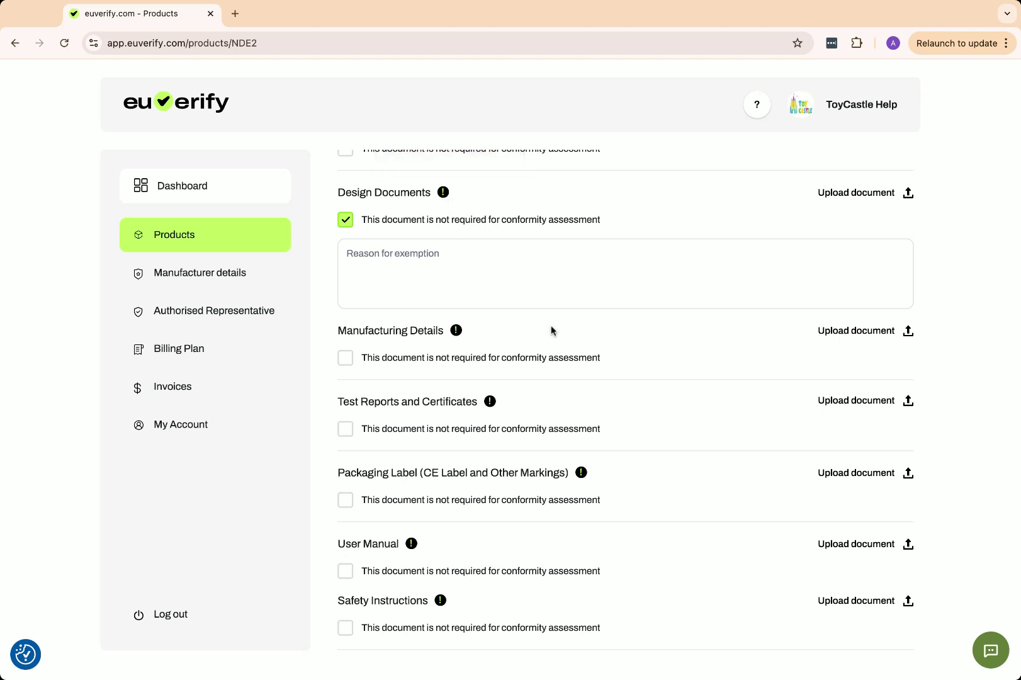
# Mark Manufacturing Details as not required for conformity assessment, leaving the exemption reason blank.
pyautogui.scroll(1, 552, 353)
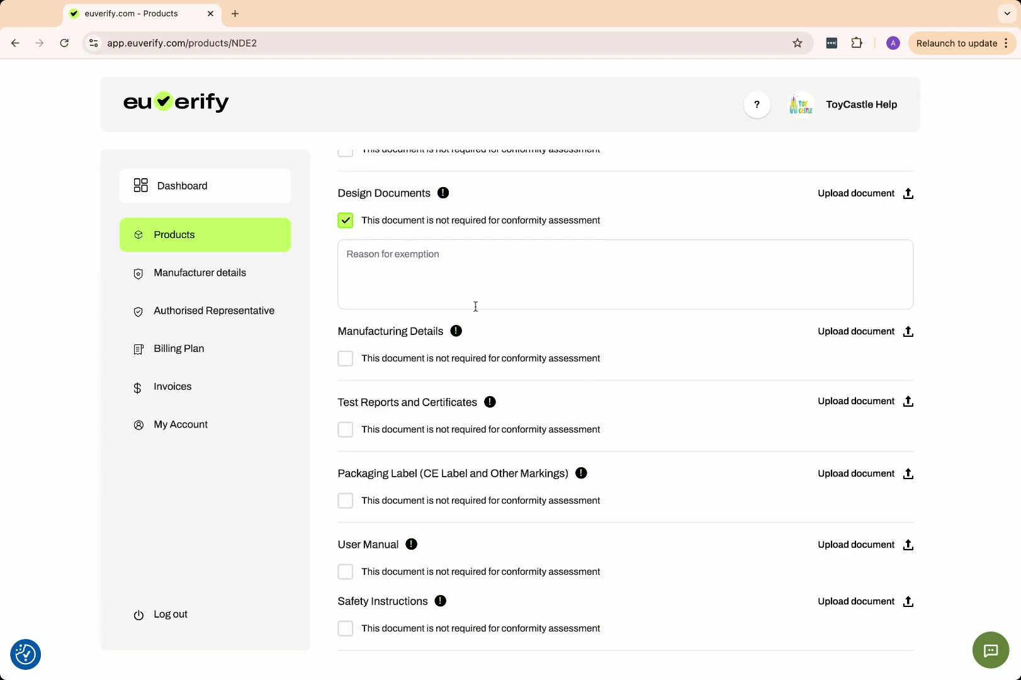
pyautogui.scroll(-1, 532, 341)
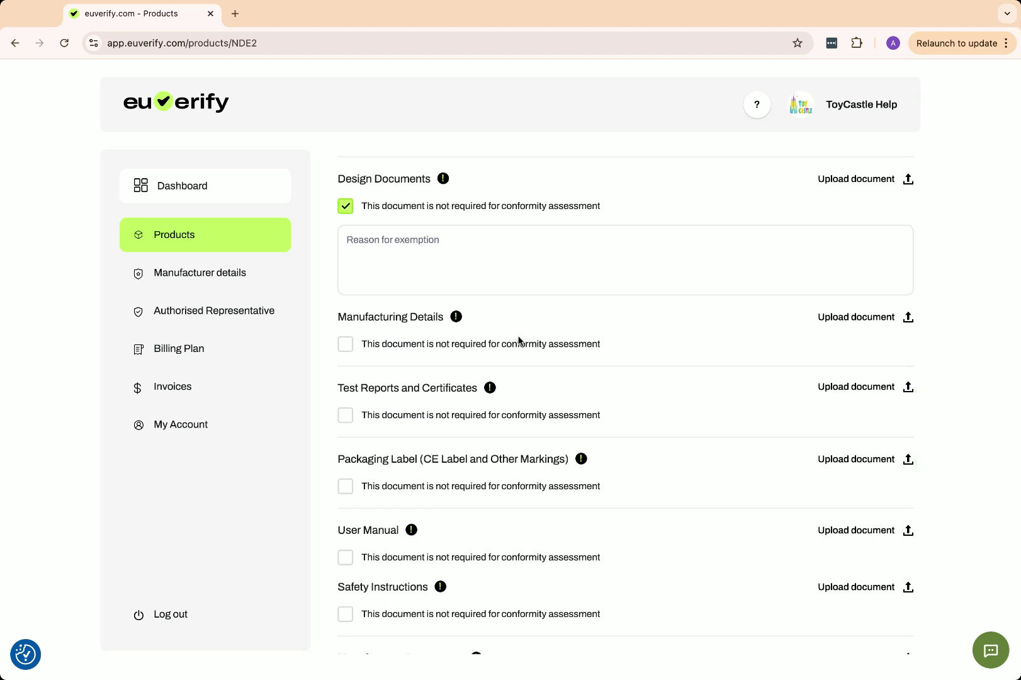
pyautogui.scroll(-2, 451, 290)
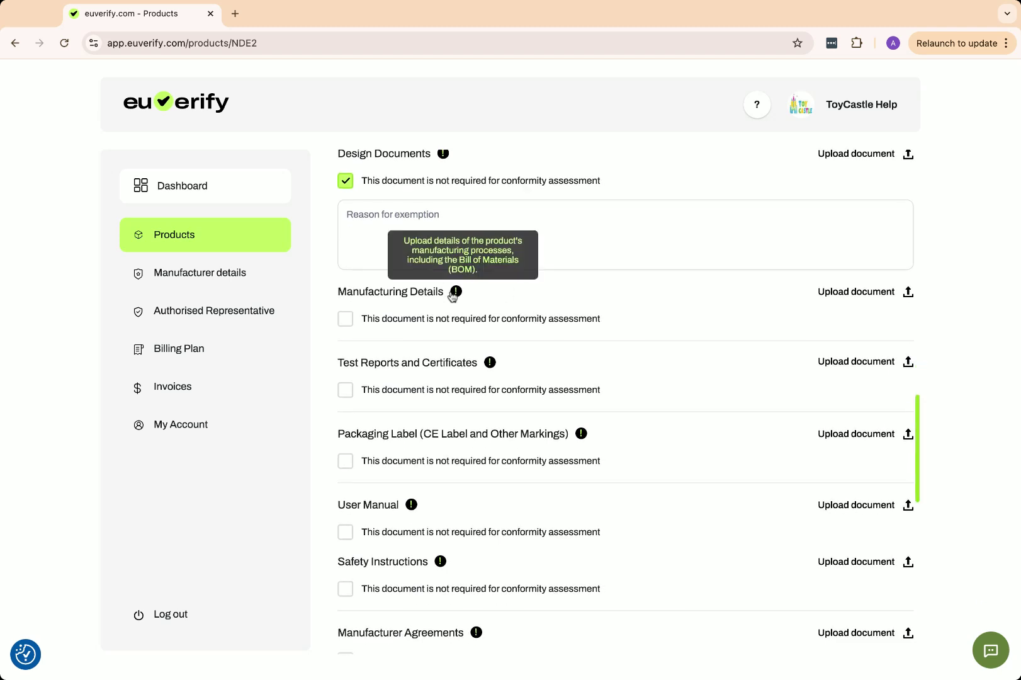
pyautogui.moveTo(462, 296)
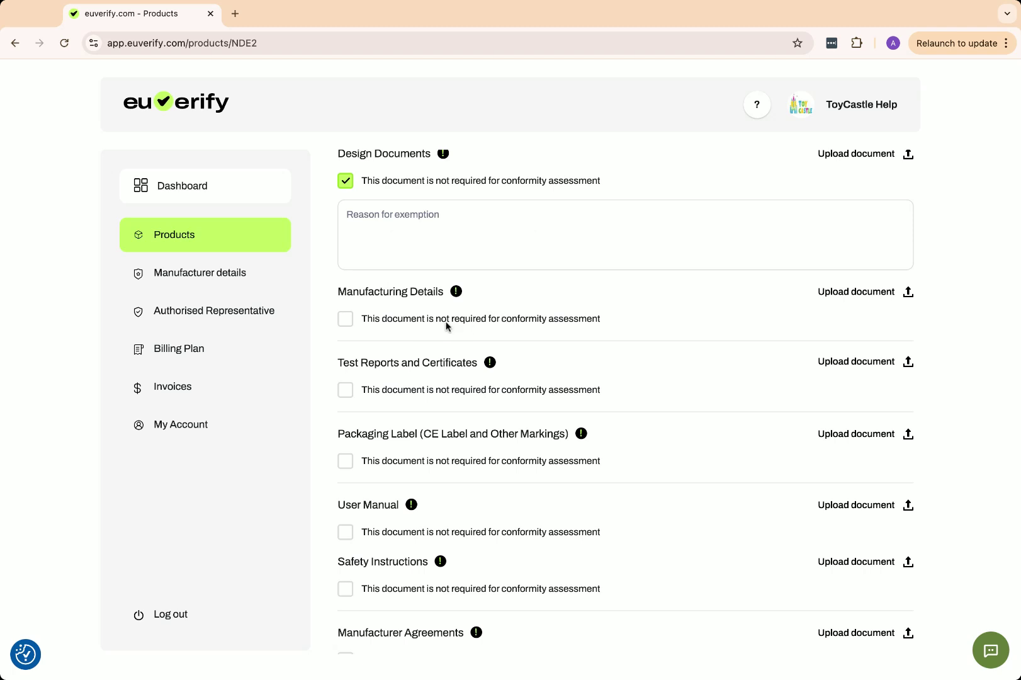
pyautogui.scroll(-2, 449, 319)
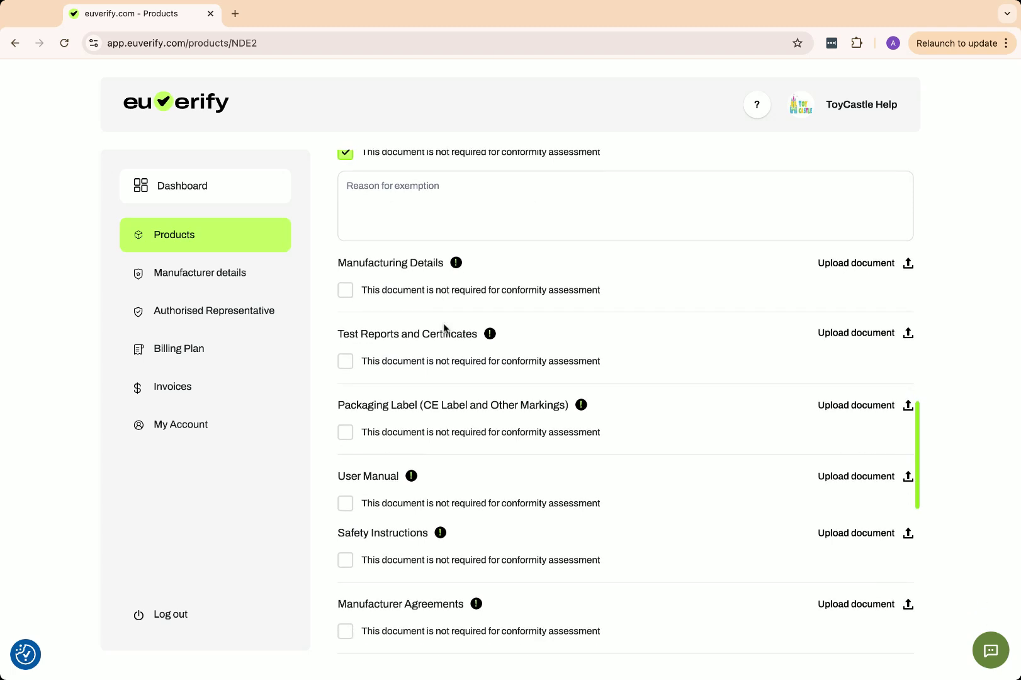
pyautogui.moveTo(455, 267)
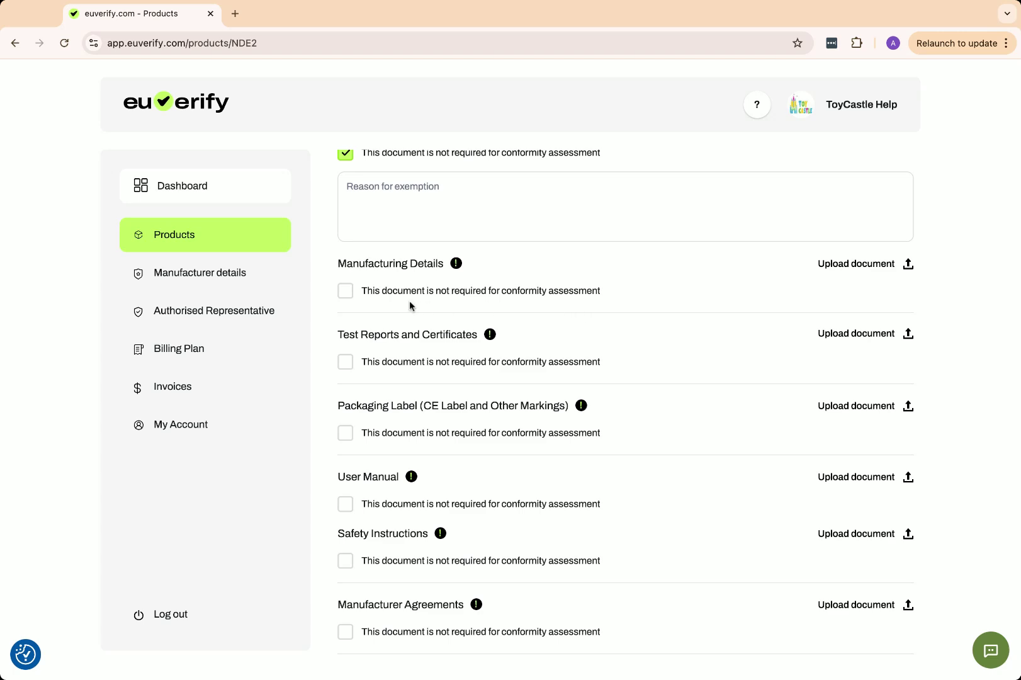
pyautogui.click(347, 291)
pyautogui.scroll(-1, 507, 308)
pyautogui.scroll(-3, 509, 313)
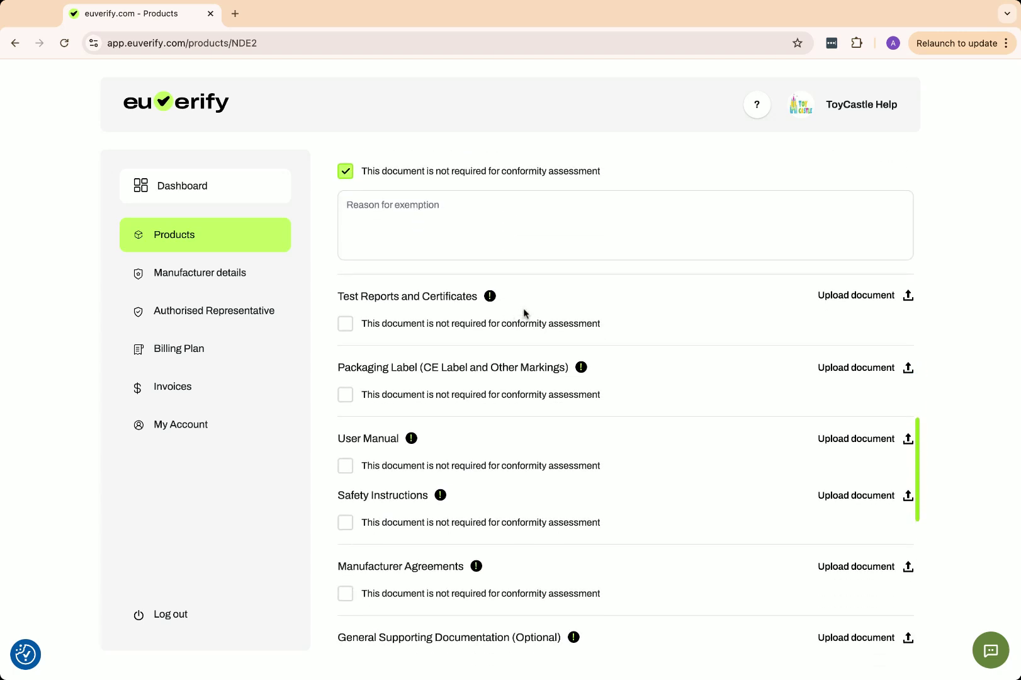
# Upload the EN71 cemark and EN71 report PDFs to Test Reports and Certificates.
pyautogui.click(852, 298)
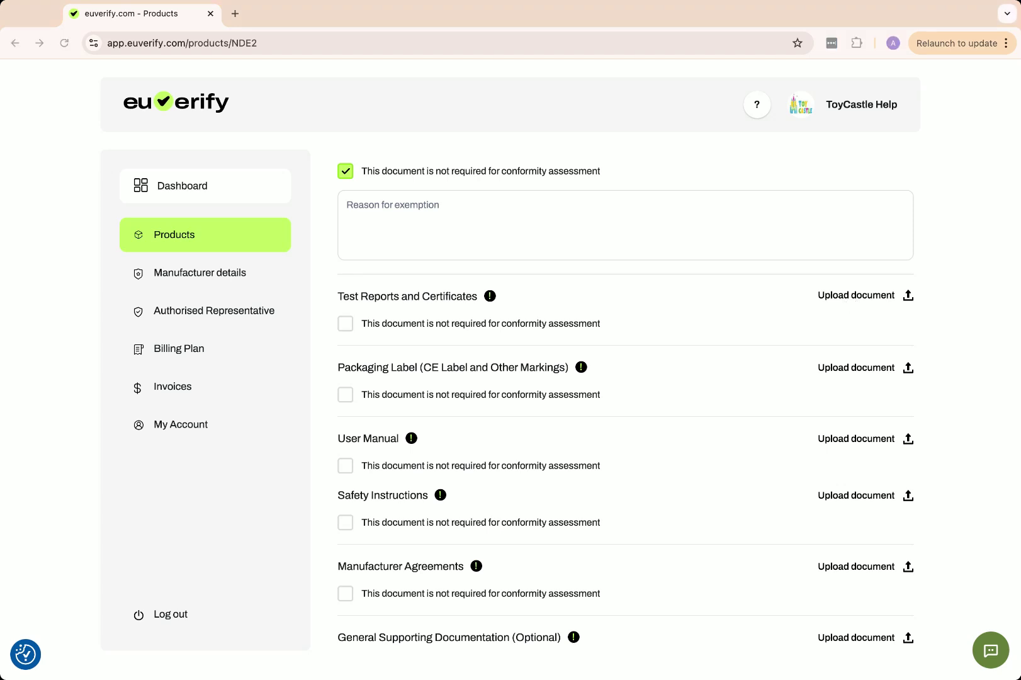
pyautogui.press('Return')
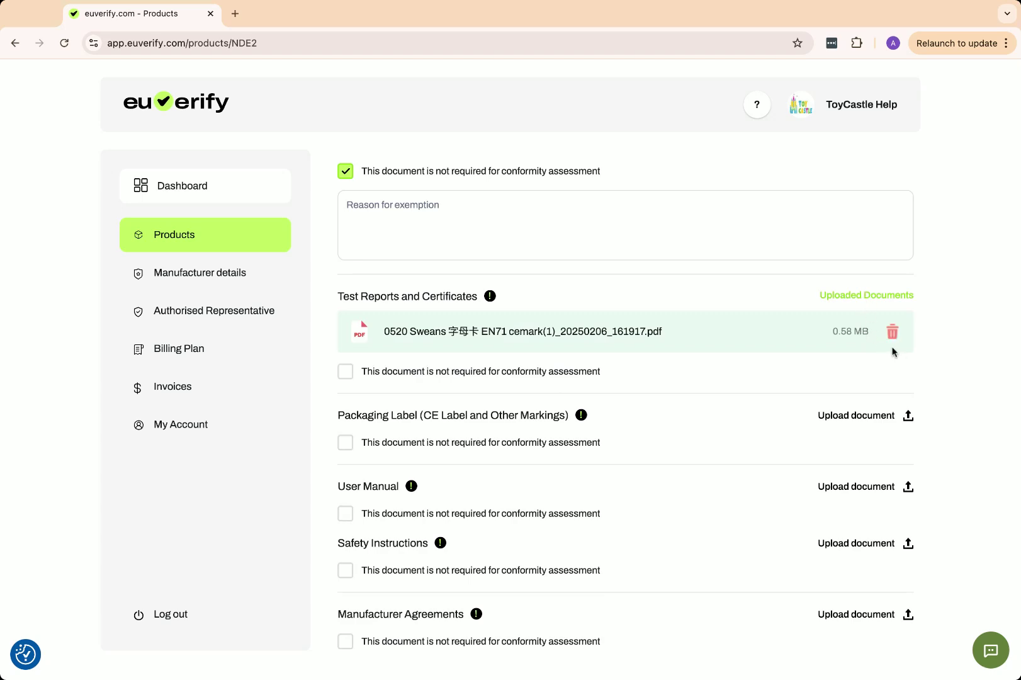
pyautogui.click(870, 294)
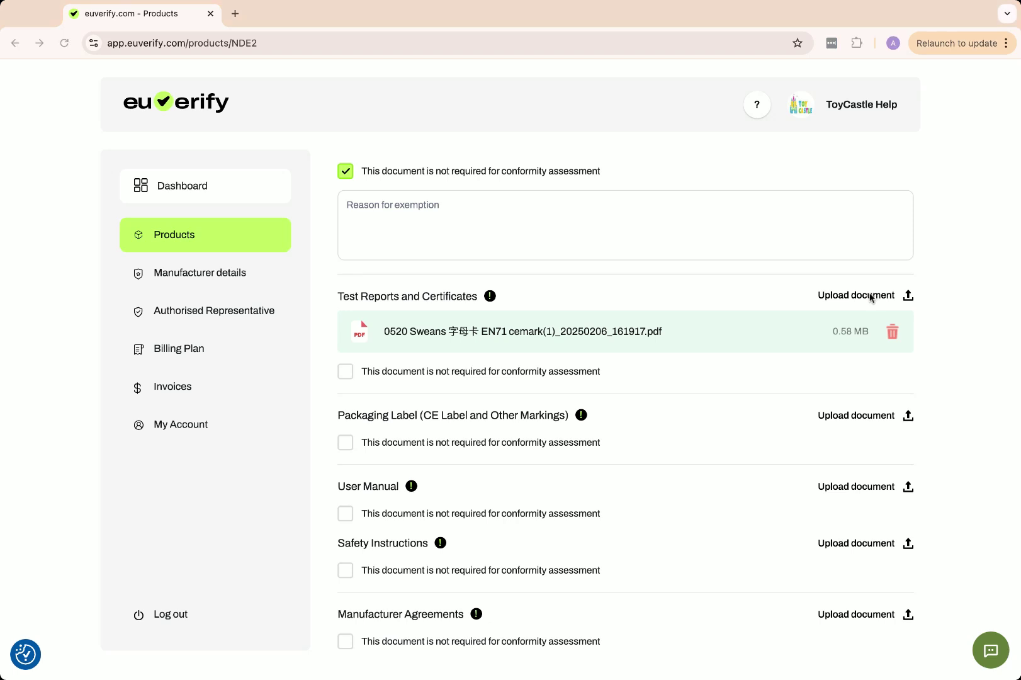
pyautogui.press('Return')
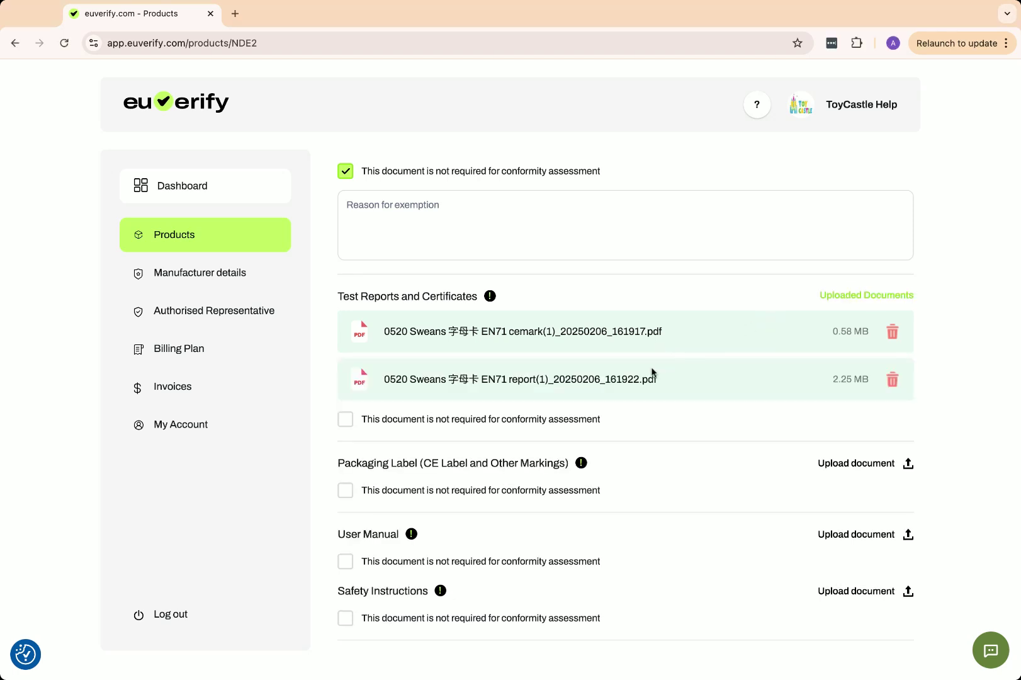
# Upload IMG_3944_20250206_161934.jpg (1.59 MB) to the Packaging Label slot.
pyautogui.scroll(-2, 661, 410)
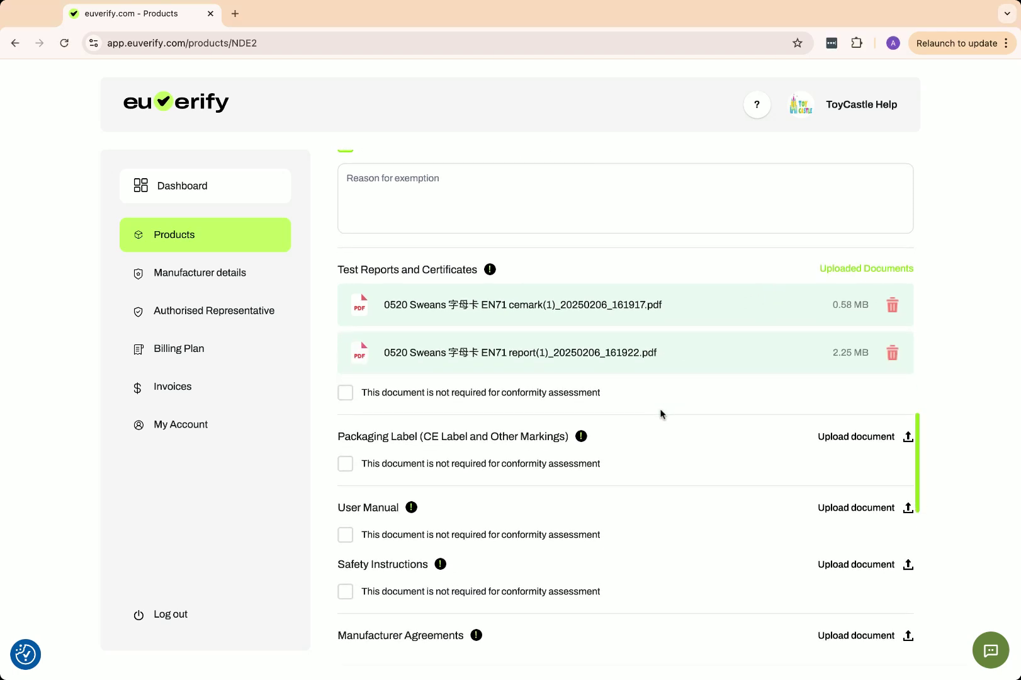
pyautogui.scroll(-3, 681, 413)
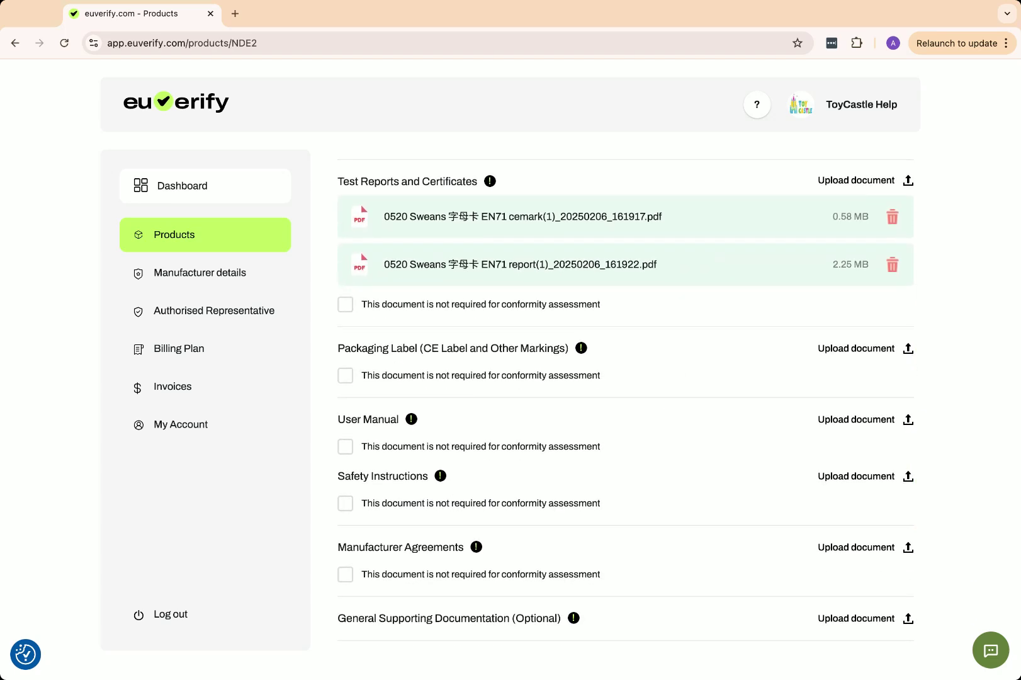
pyautogui.scroll(-2, 874, 314)
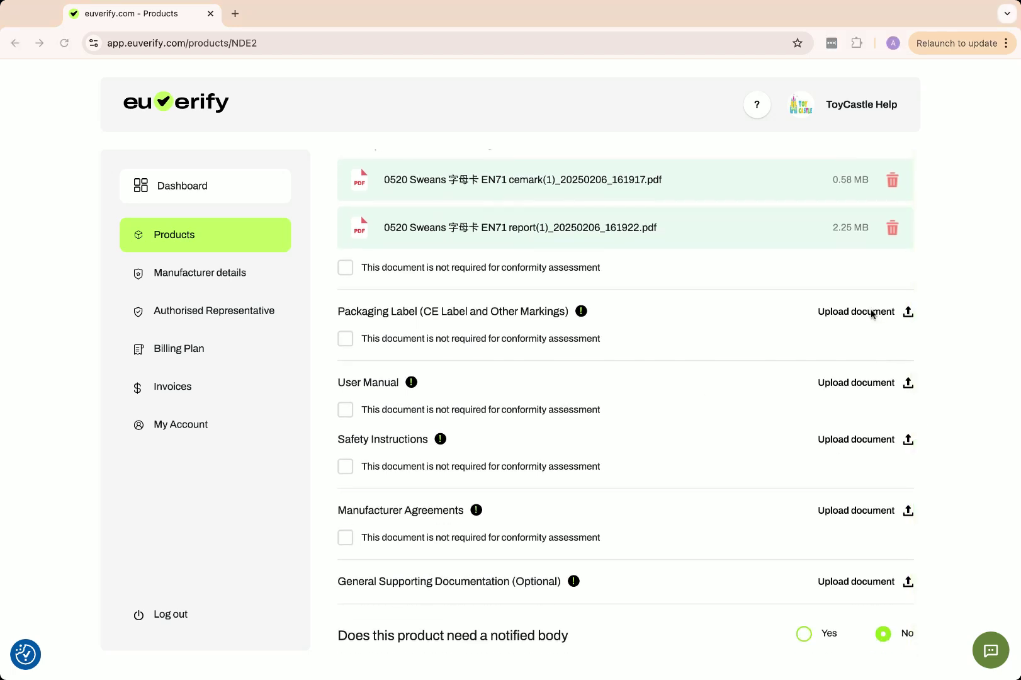
pyautogui.press('Return')
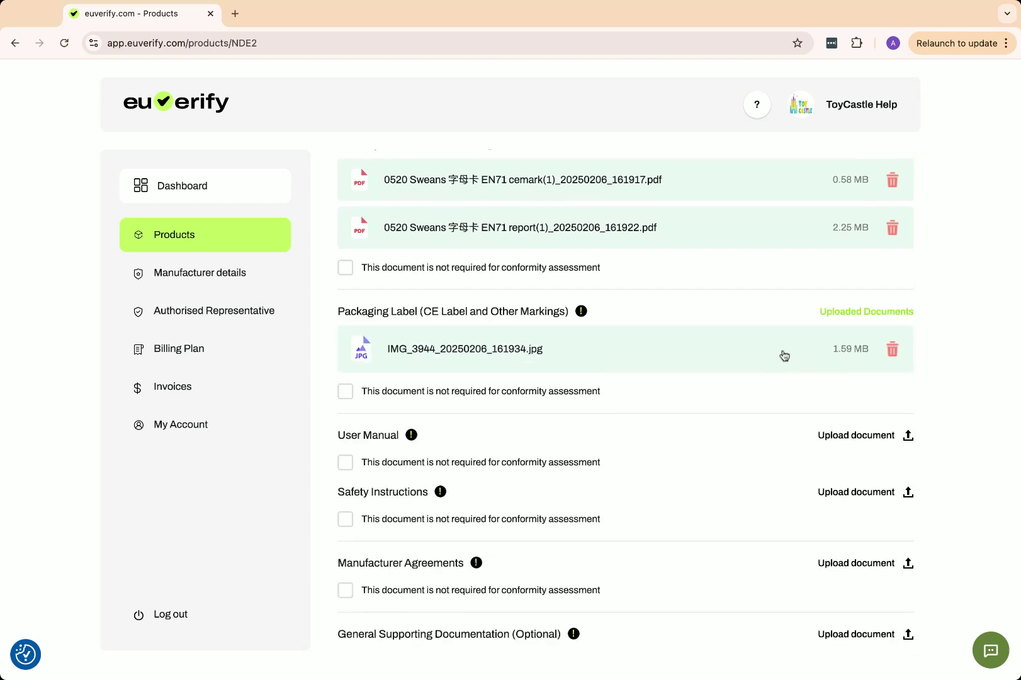
pyautogui.scroll(-3, 643, 377)
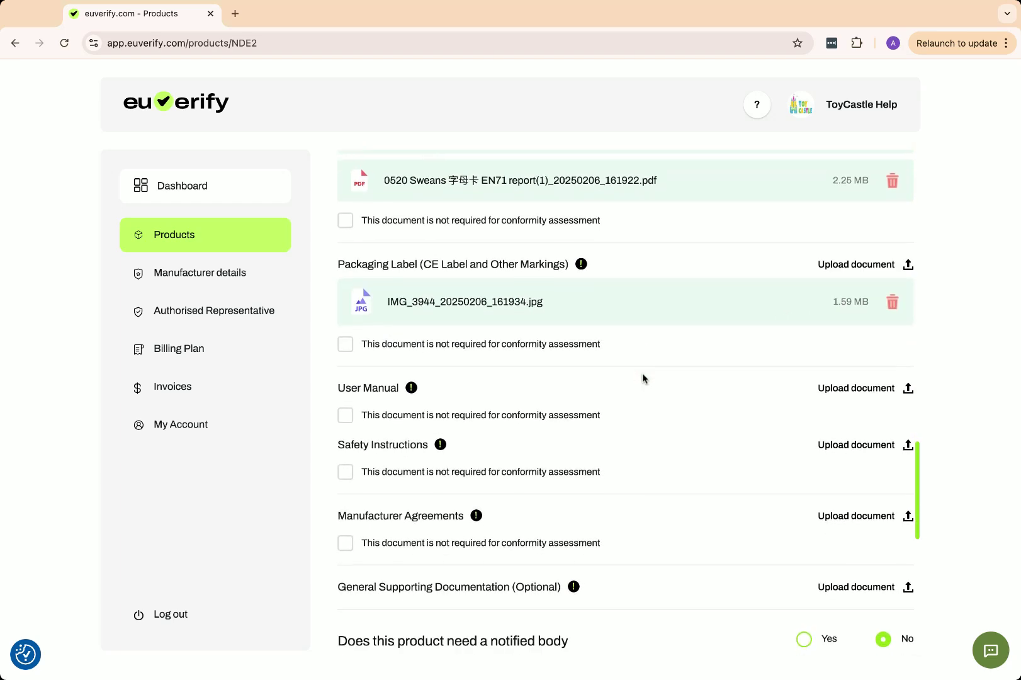
pyautogui.scroll(-1, 642, 378)
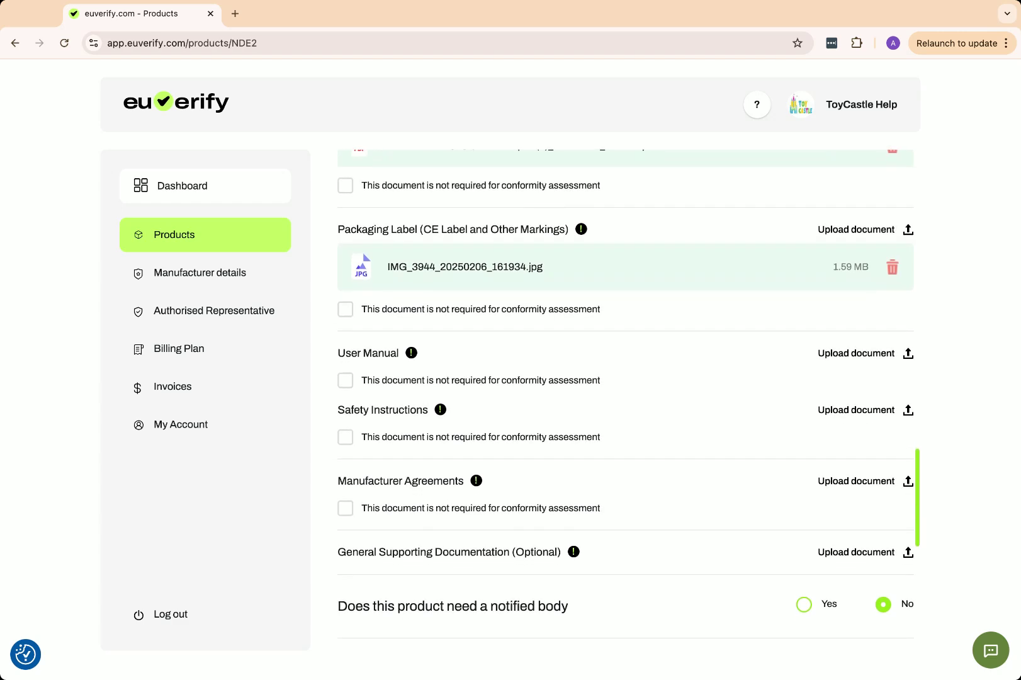
pyautogui.scroll(-2, 642, 378)
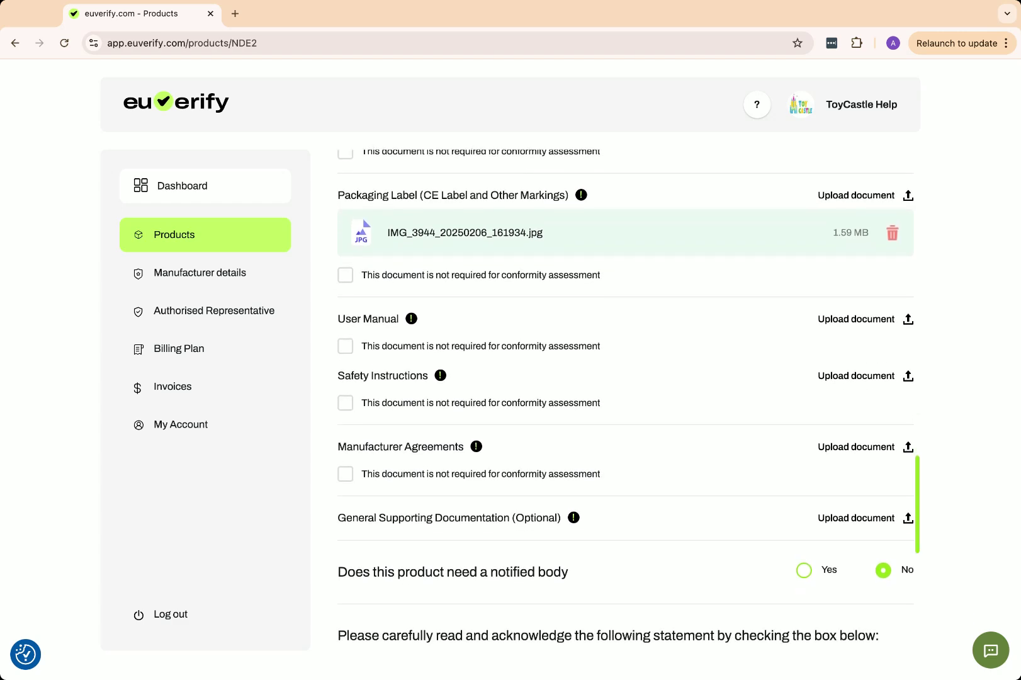
pyautogui.scroll(1, 629, 403)
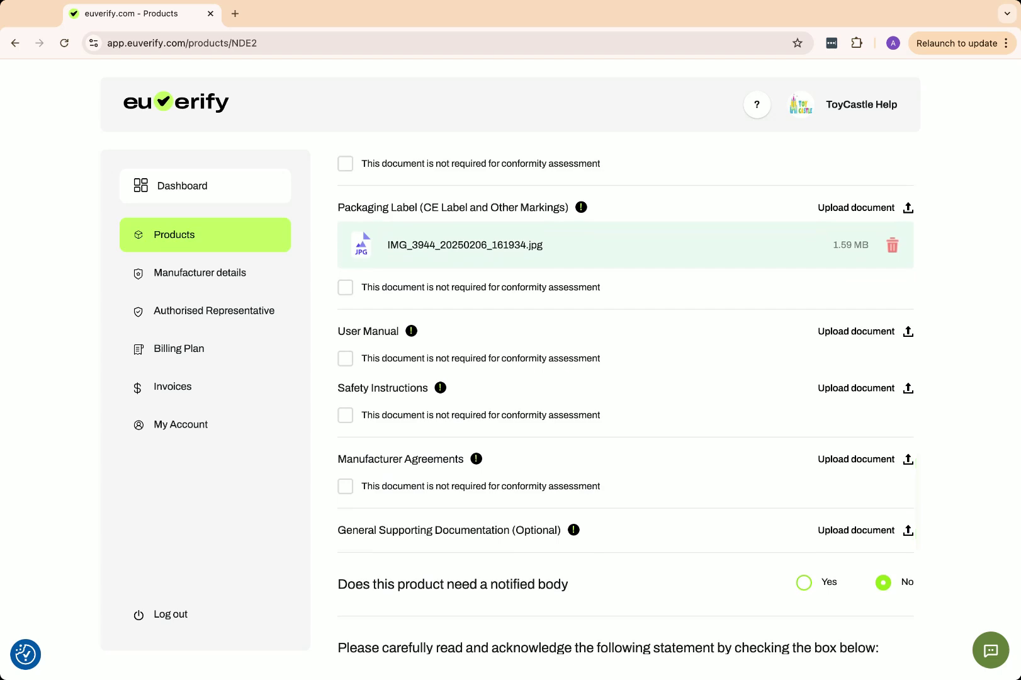
pyautogui.scroll(-1, 630, 403)
pyautogui.scroll(1, 629, 403)
pyautogui.scroll(-1, 671, 372)
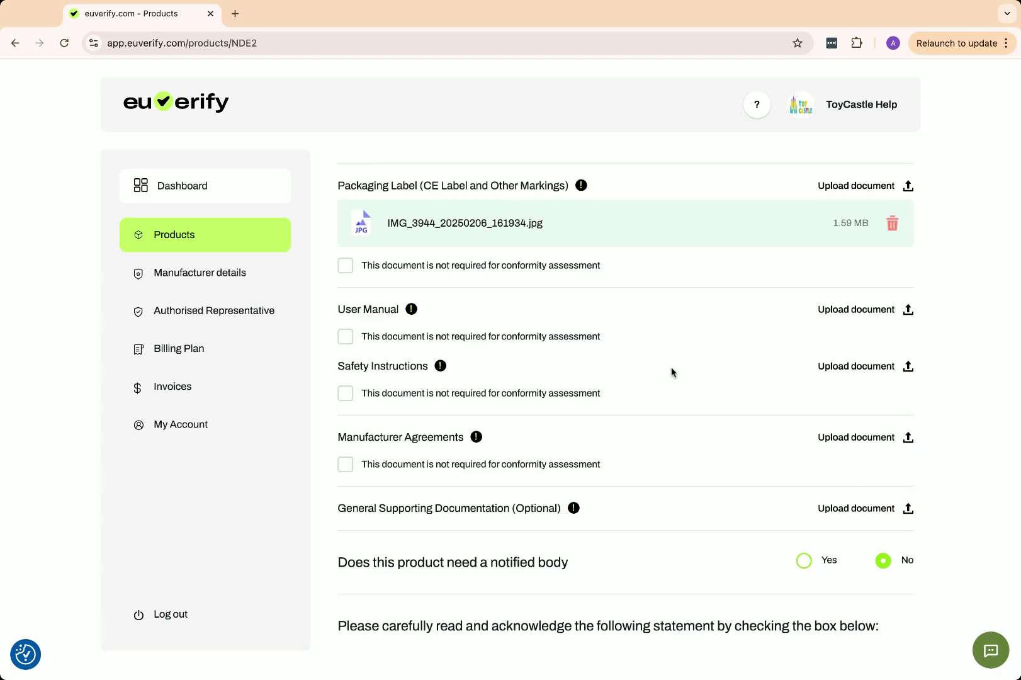
# Upload Instruction Manual_20250206_162004.pdf (0.15 MB) as the User Manual document.
pyautogui.click(851, 313)
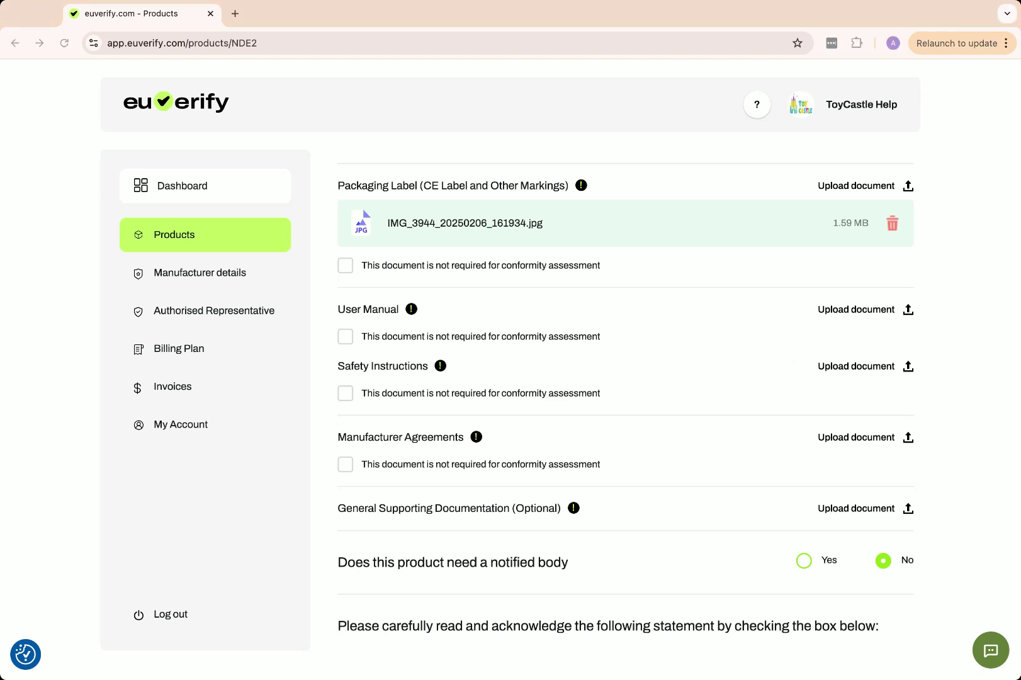
pyautogui.press('Escape')
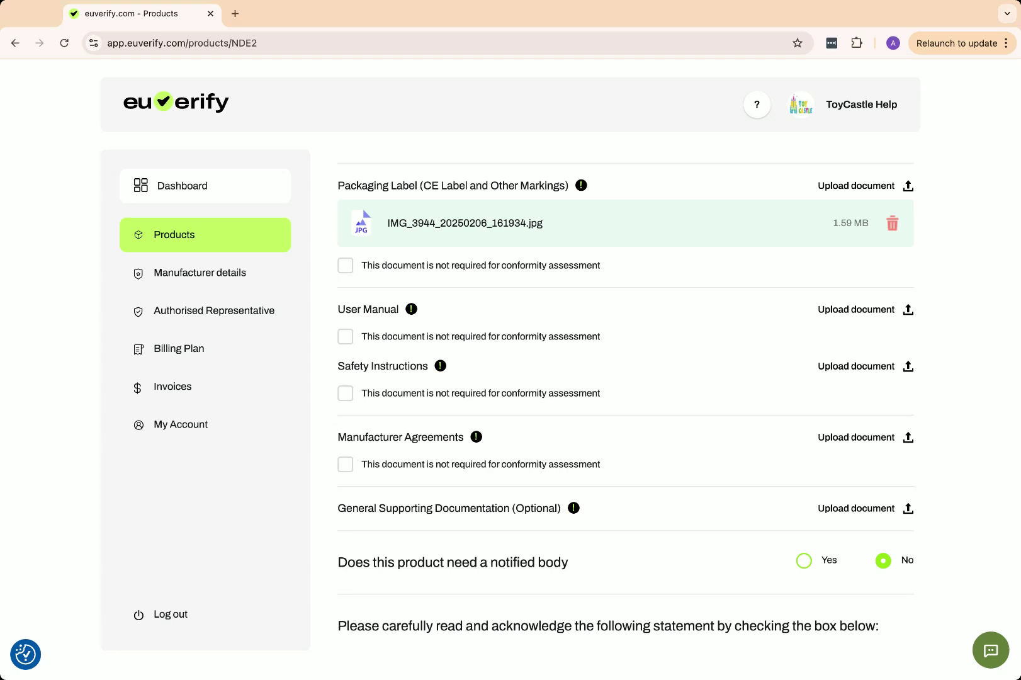
pyautogui.click(832, 311)
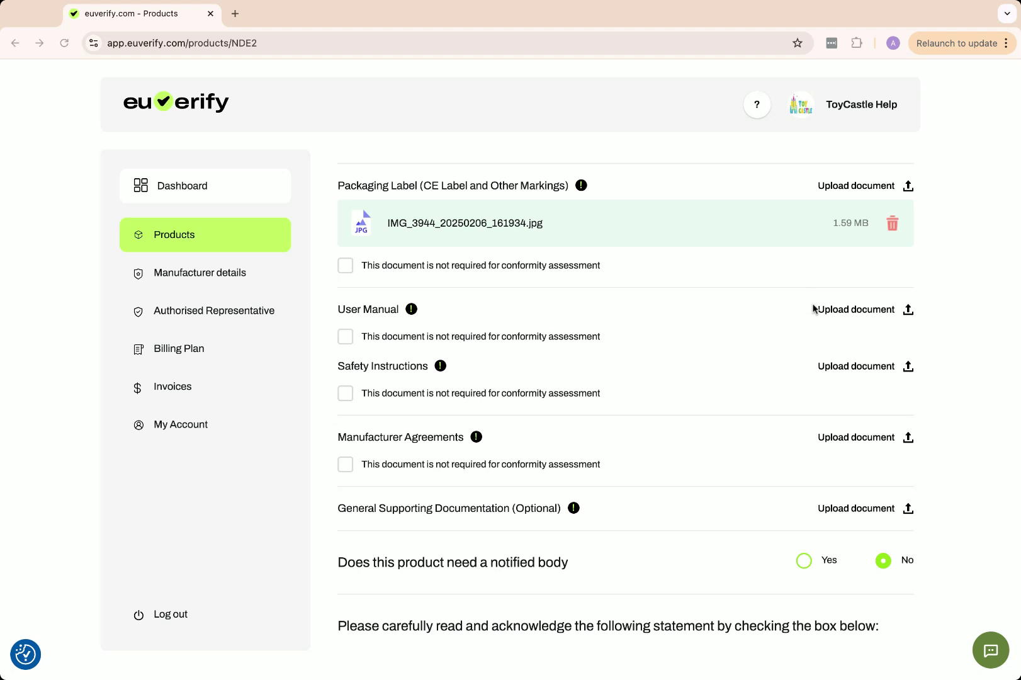
pyautogui.press('Return')
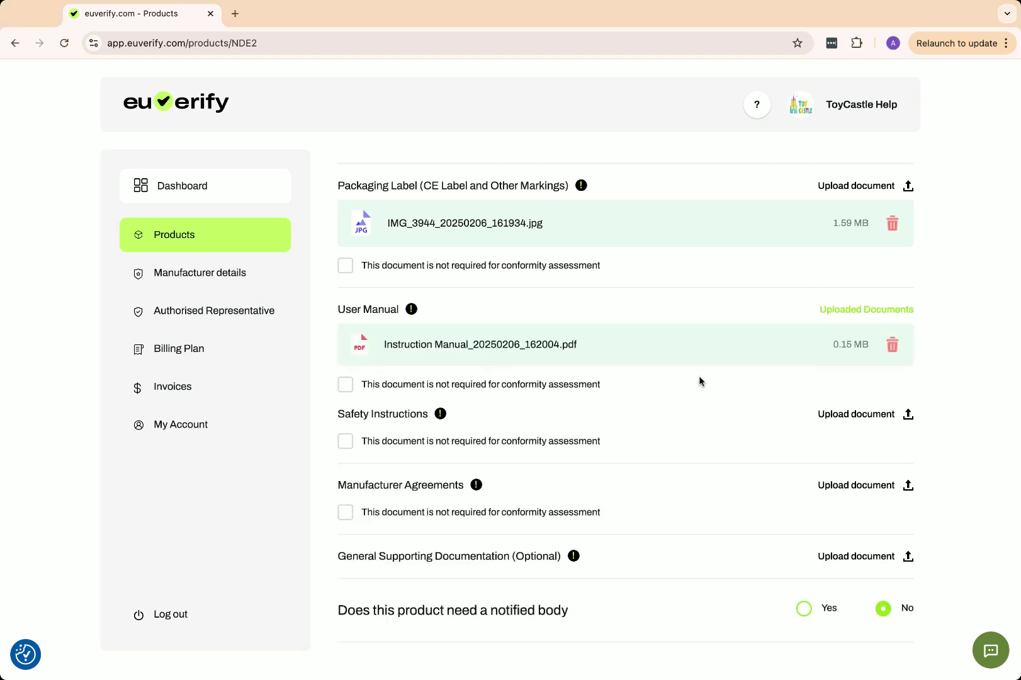
pyautogui.scroll(-2, 705, 380)
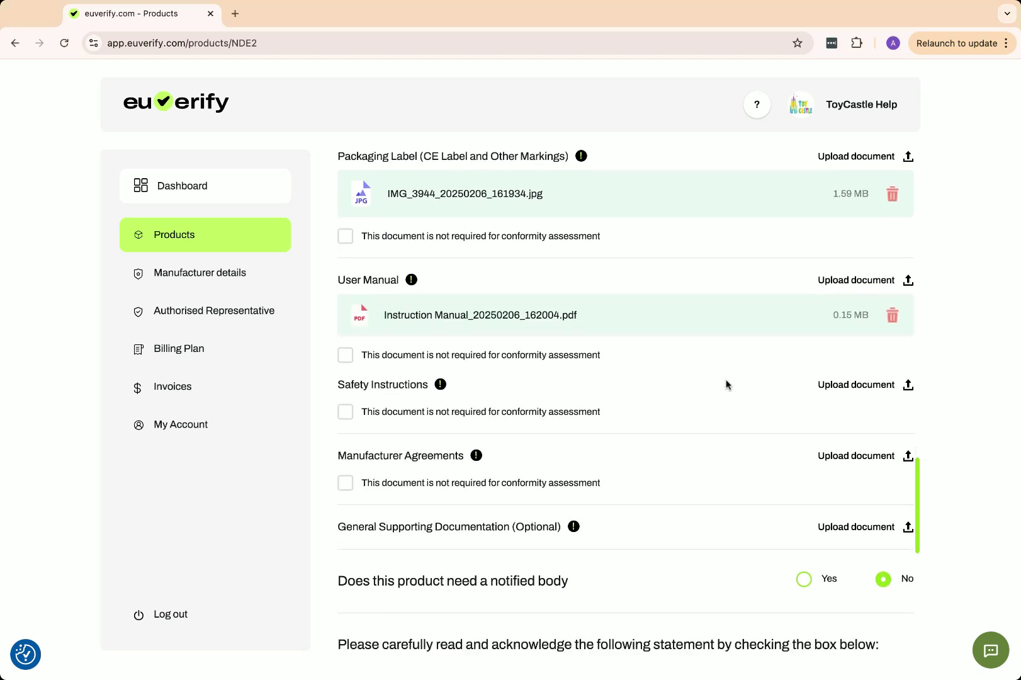
pyautogui.scroll(-1, 728, 384)
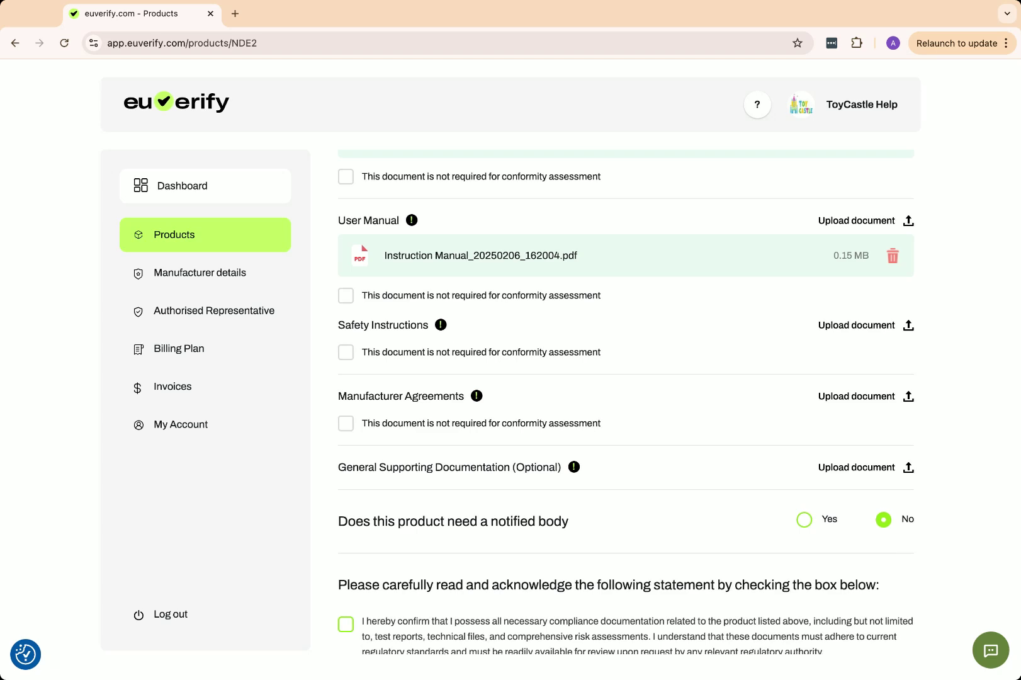
pyautogui.scroll(-1, 625, 400)
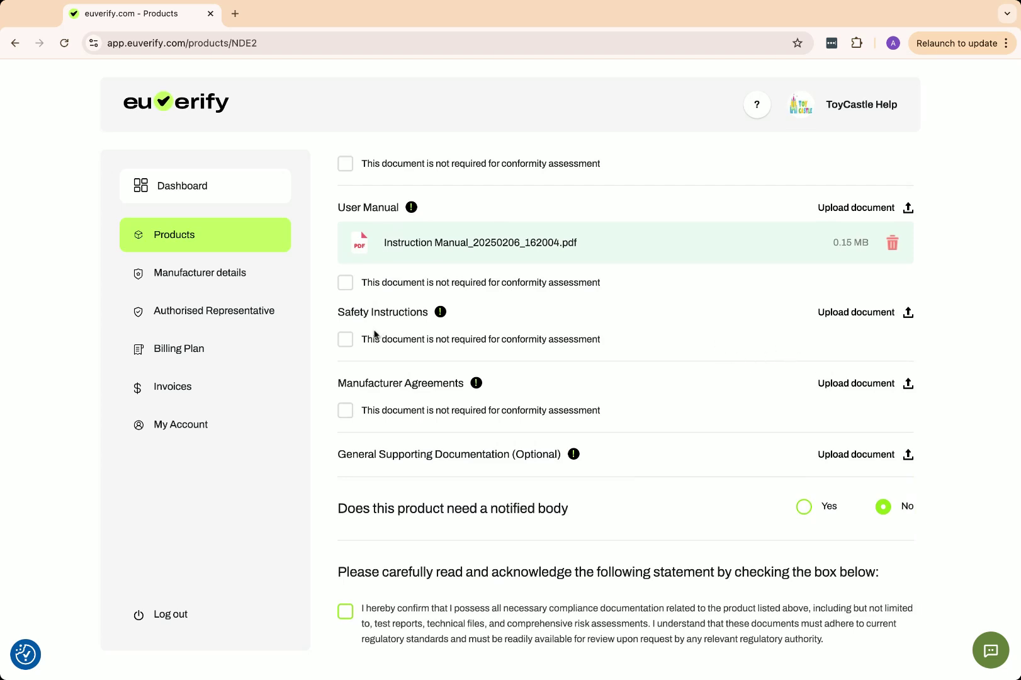
# Tick 'not required for conformity assessment' for Safety Instructions and Manufacturer Agreements.
pyautogui.click(346, 340)
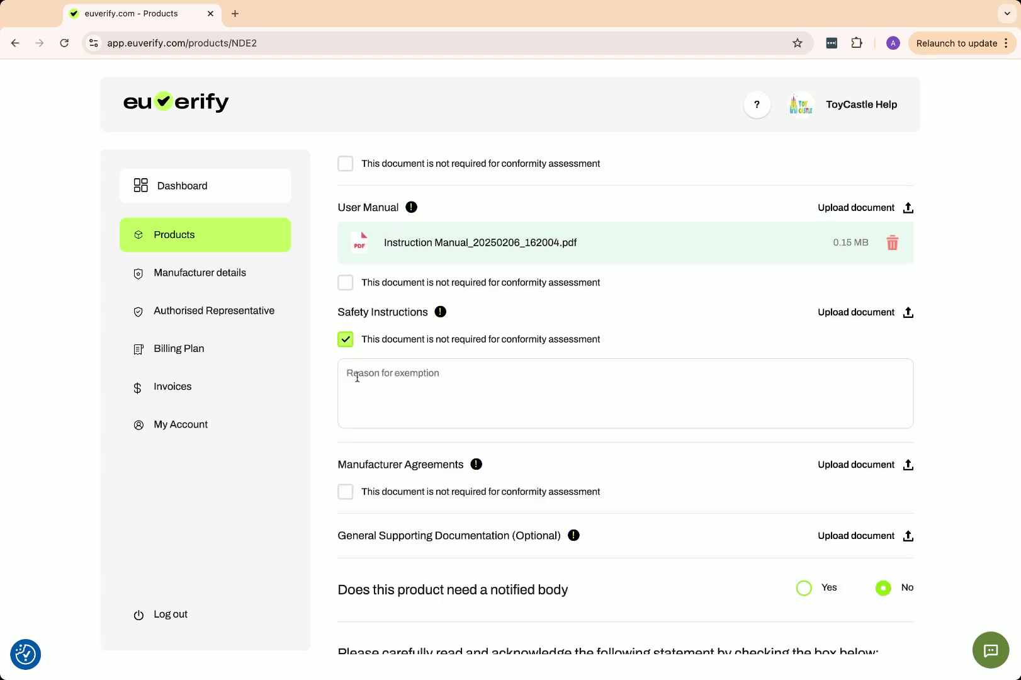
pyautogui.scroll(-2, 362, 383)
pyautogui.click(346, 448)
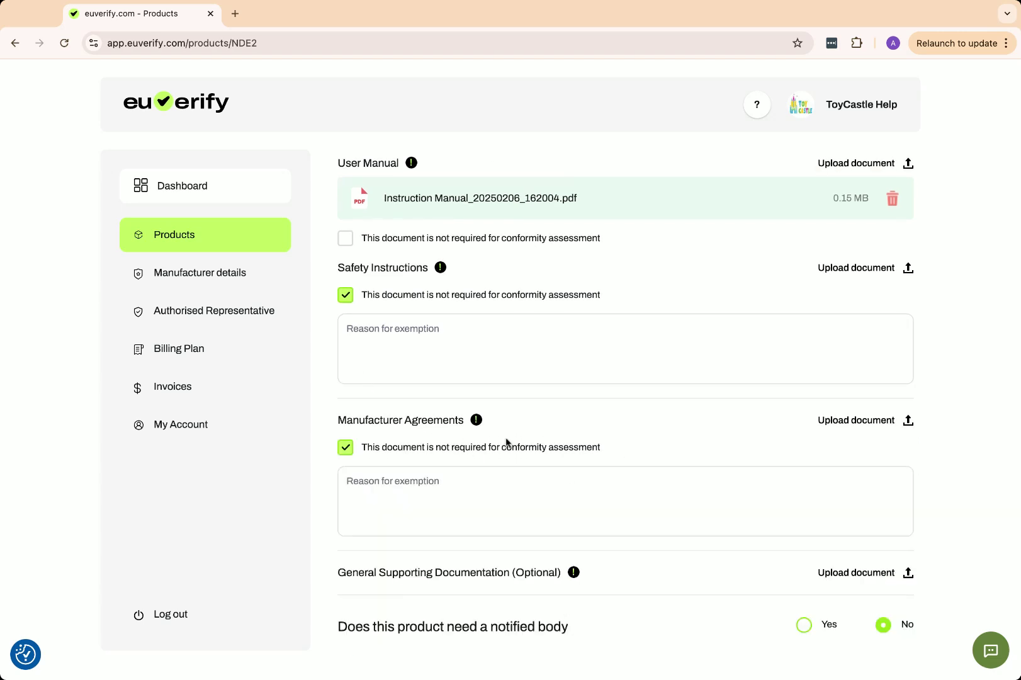
pyautogui.scroll(-5, 505, 440)
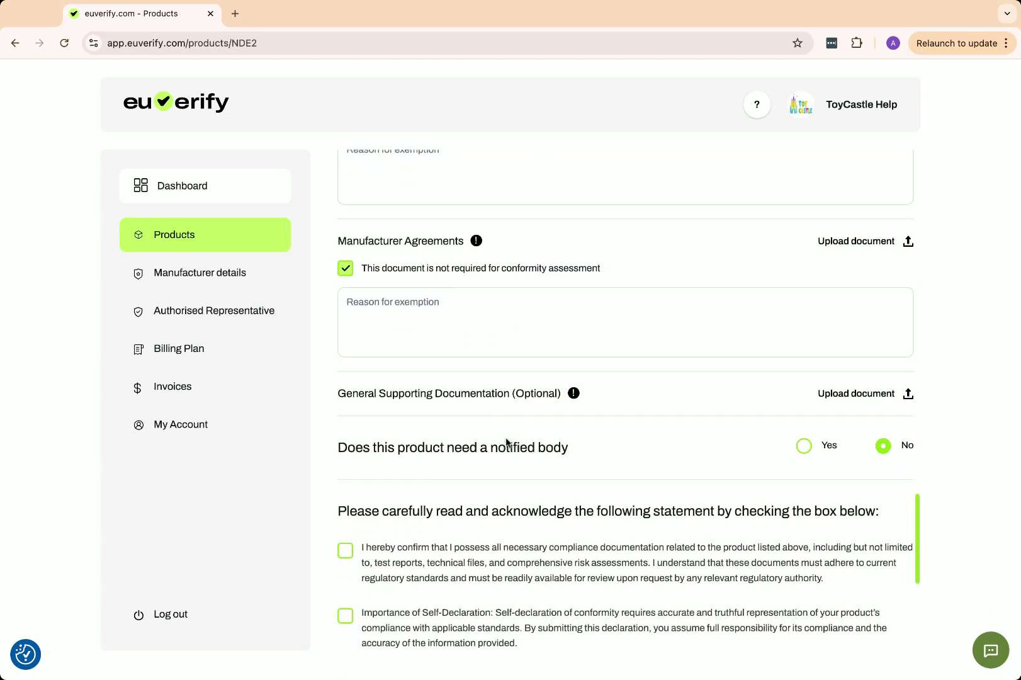
pyautogui.scroll(-2, 690, 446)
pyautogui.scroll(-2, 689, 451)
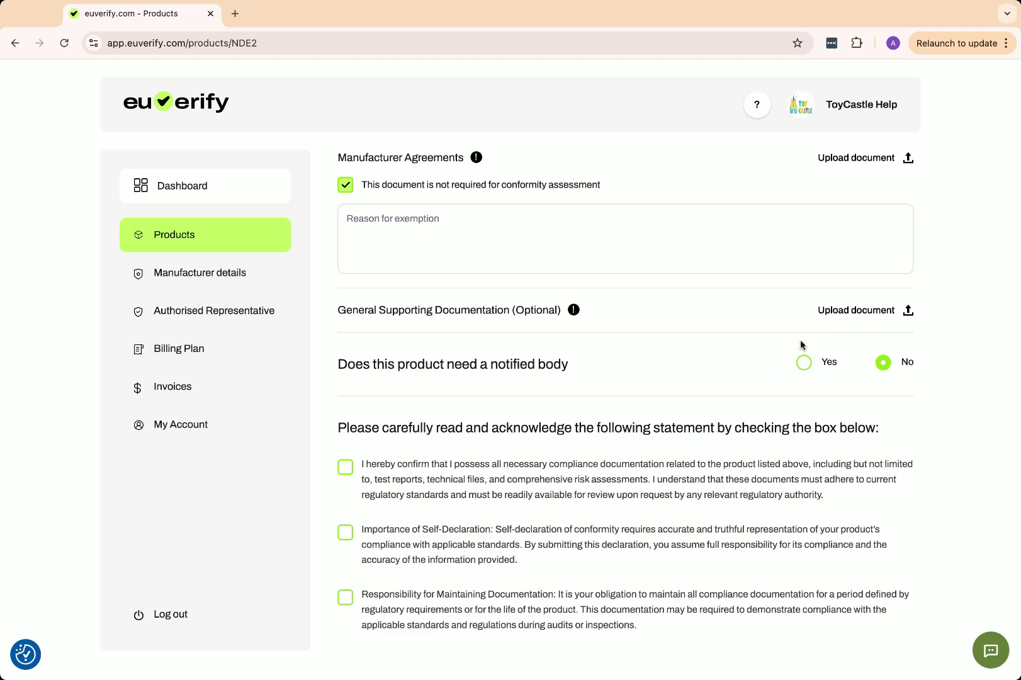
pyautogui.scroll(-2, 789, 358)
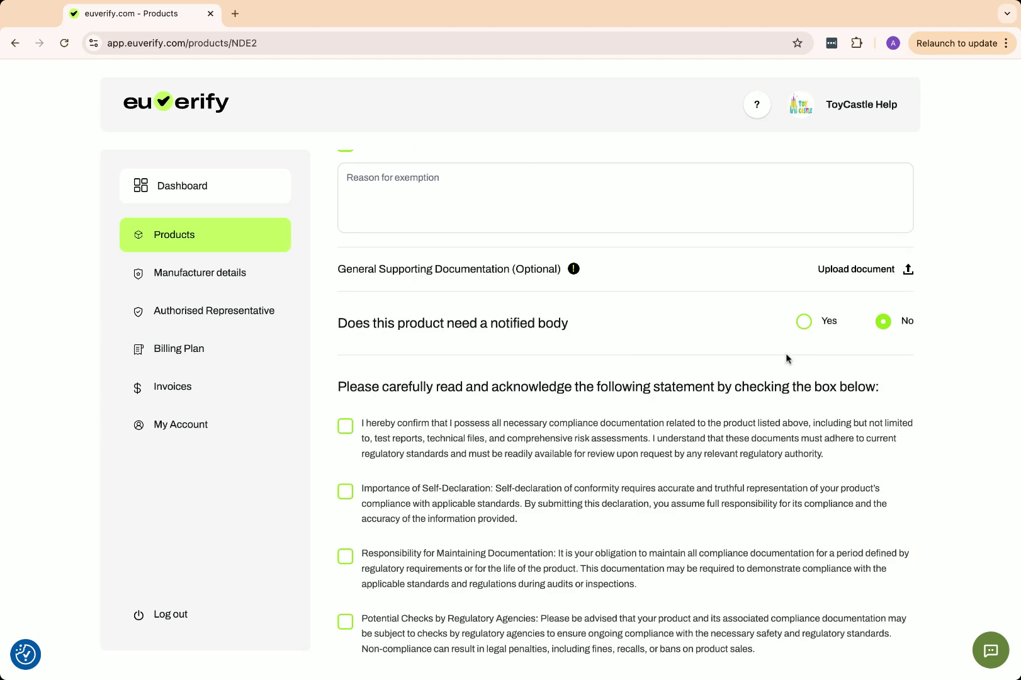
pyautogui.scroll(-1, 785, 354)
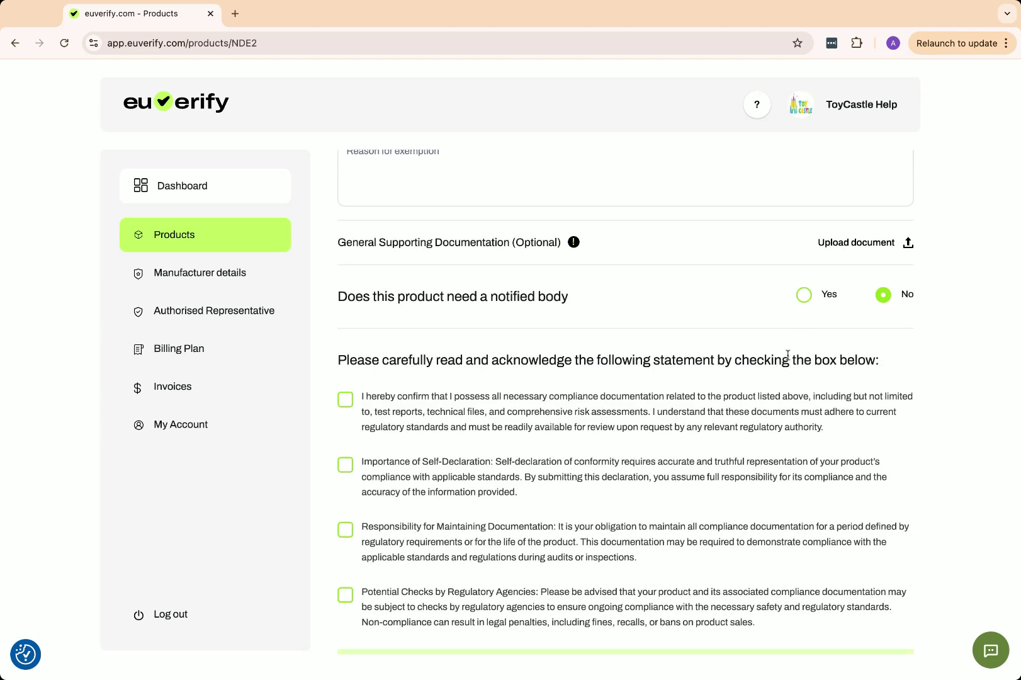
pyautogui.scroll(-1, 787, 356)
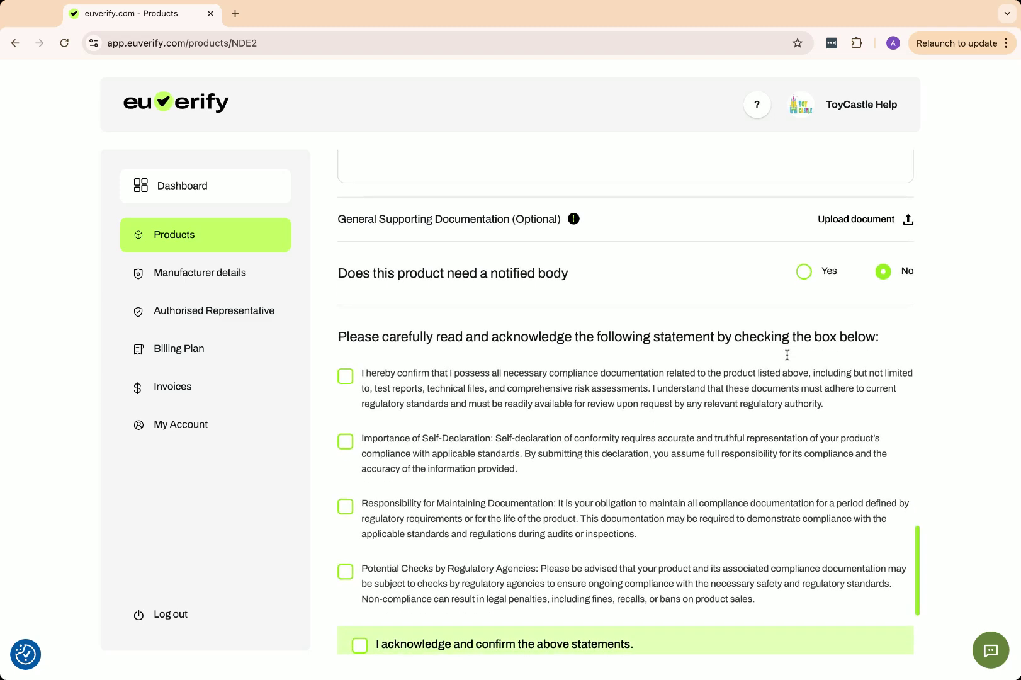
pyautogui.scroll(-1, 787, 359)
pyautogui.scroll(-1, 788, 359)
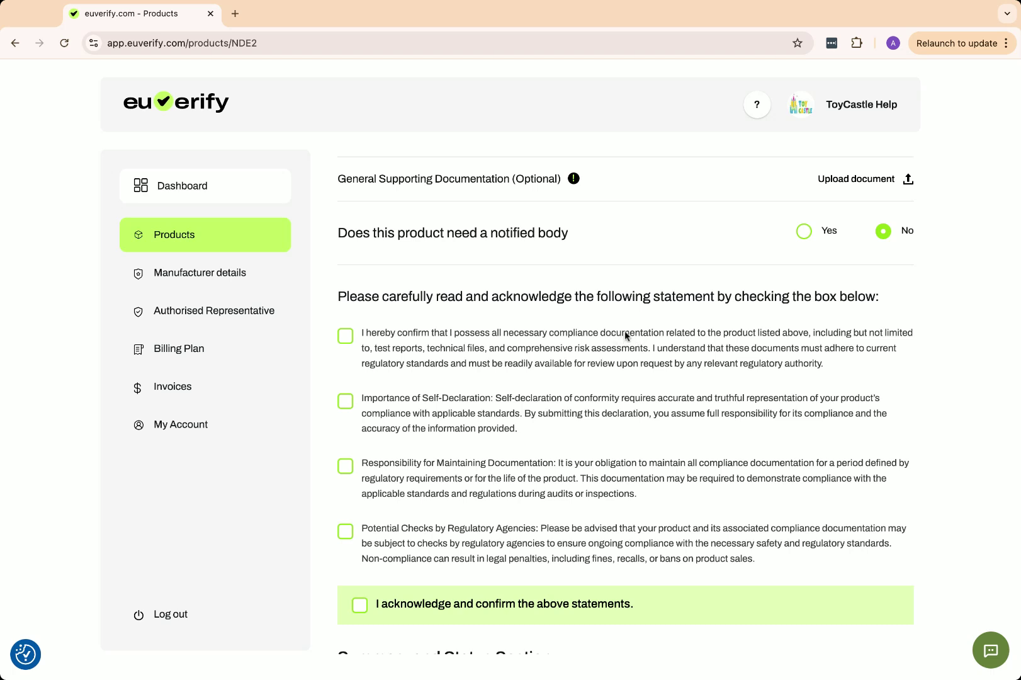
pyautogui.click(806, 232)
pyautogui.scroll(-1, 511, 310)
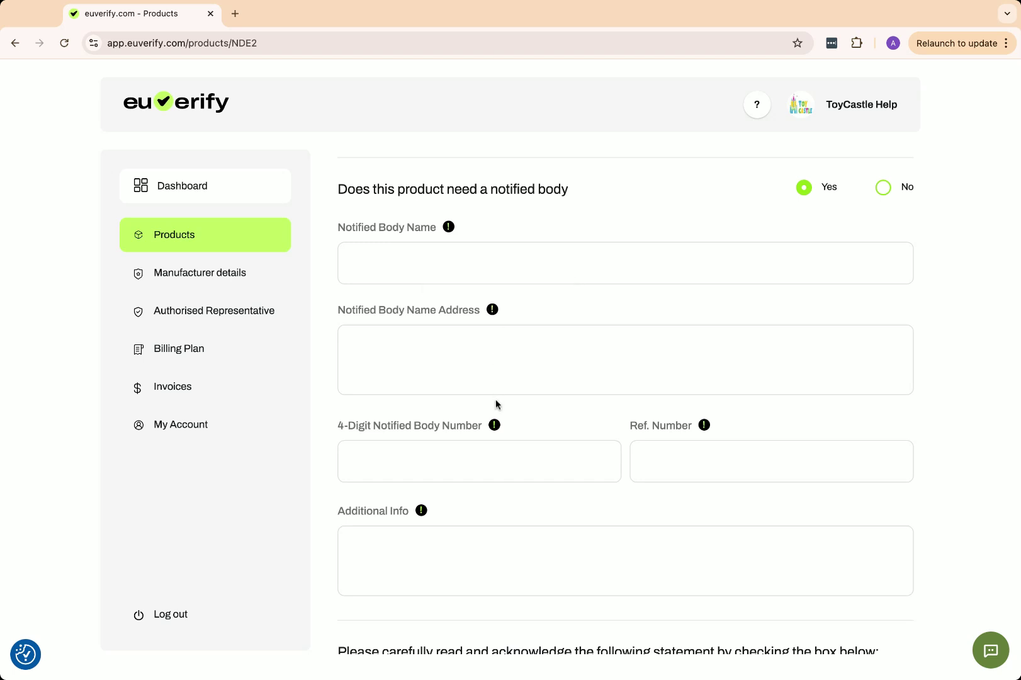
pyautogui.moveTo(494, 425)
pyautogui.scroll(-1, 709, 353)
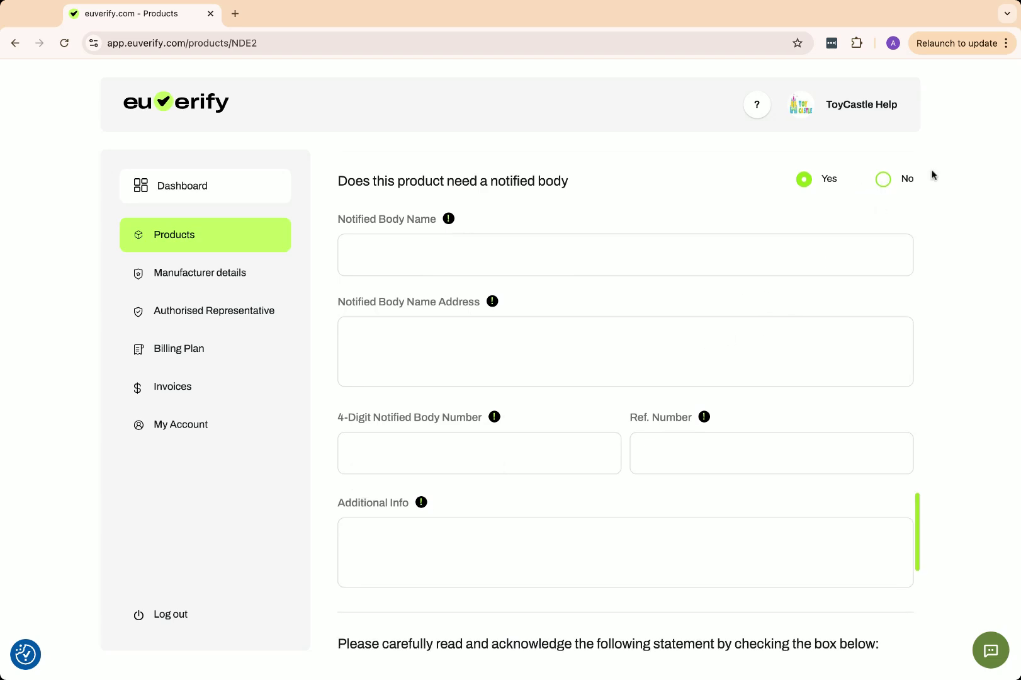
pyautogui.click(884, 181)
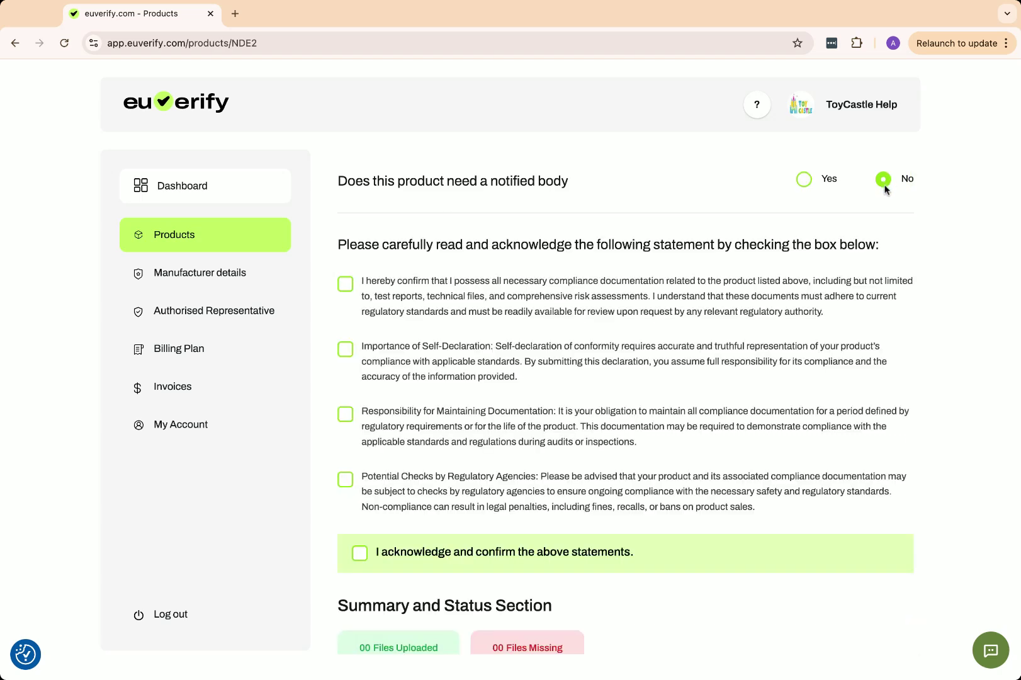
pyautogui.scroll(1, 828, 229)
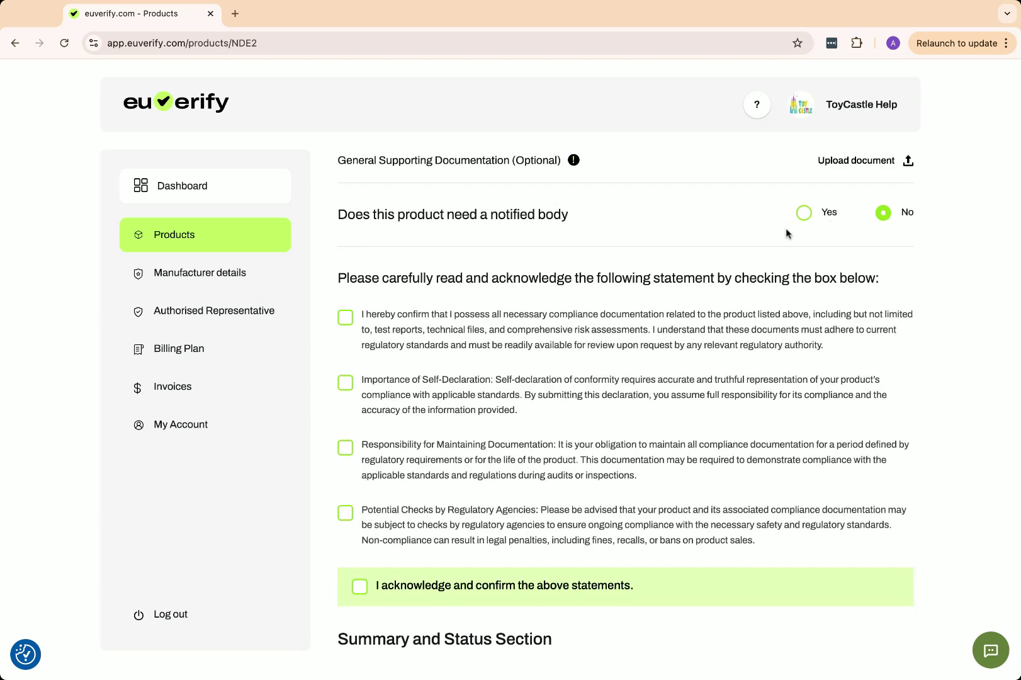
pyautogui.scroll(-1, 730, 235)
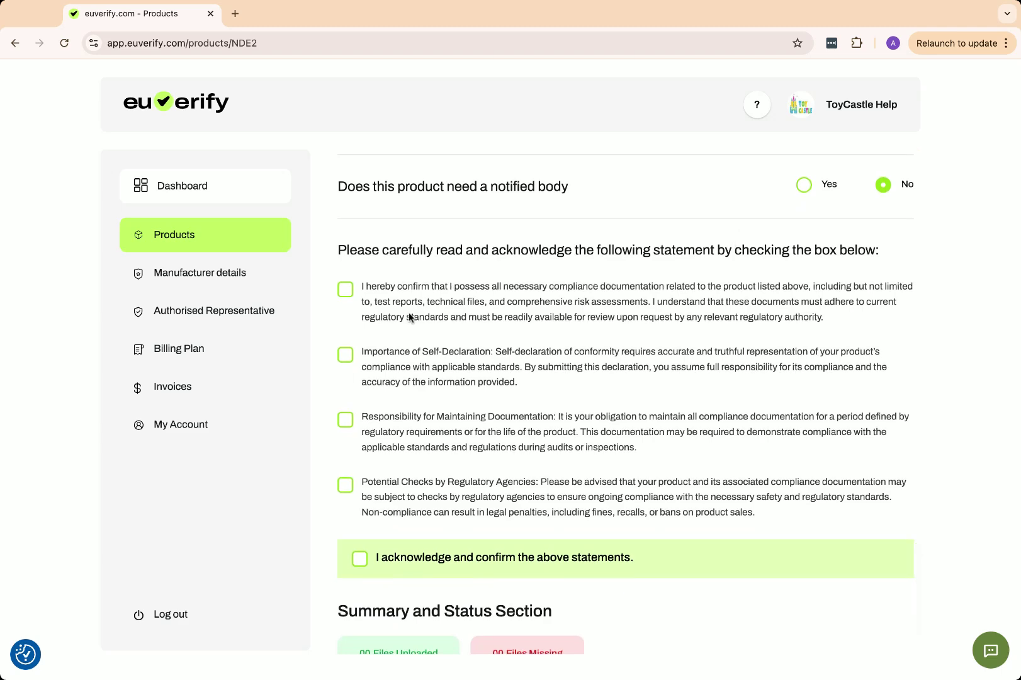
# Accept the compliance confirmation, Self-Declaration, Documentation and Regulatory Checks statements.
pyautogui.click(346, 289)
pyautogui.click(351, 357)
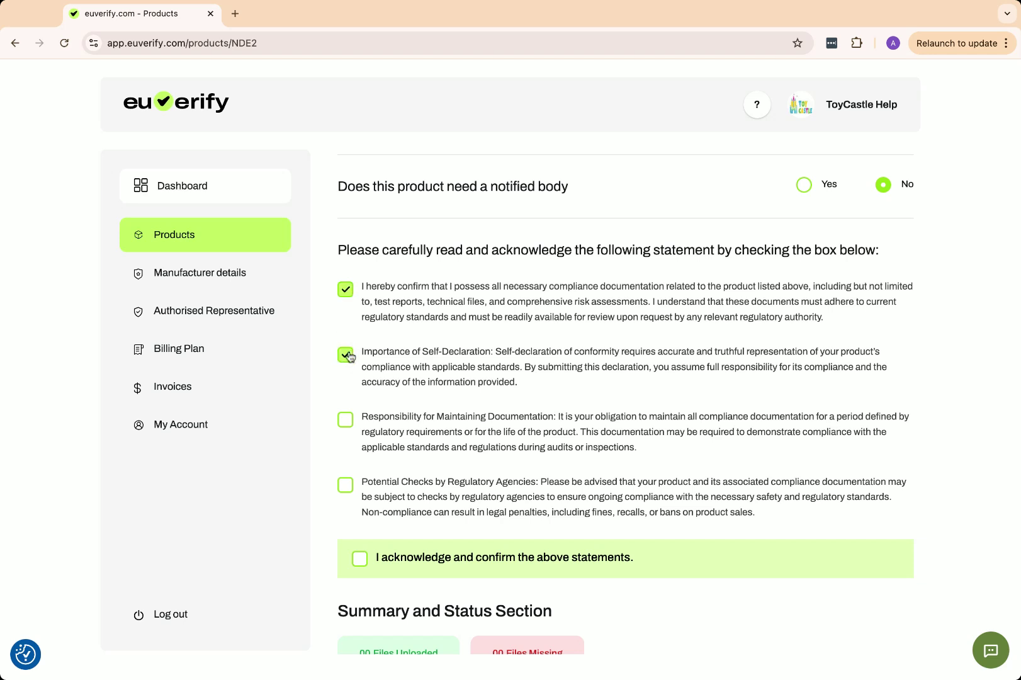
pyautogui.click(347, 423)
pyautogui.click(345, 485)
# Submit the TOY CASTLE product so its status becomes Complete.
pyautogui.scroll(-2, 356, 524)
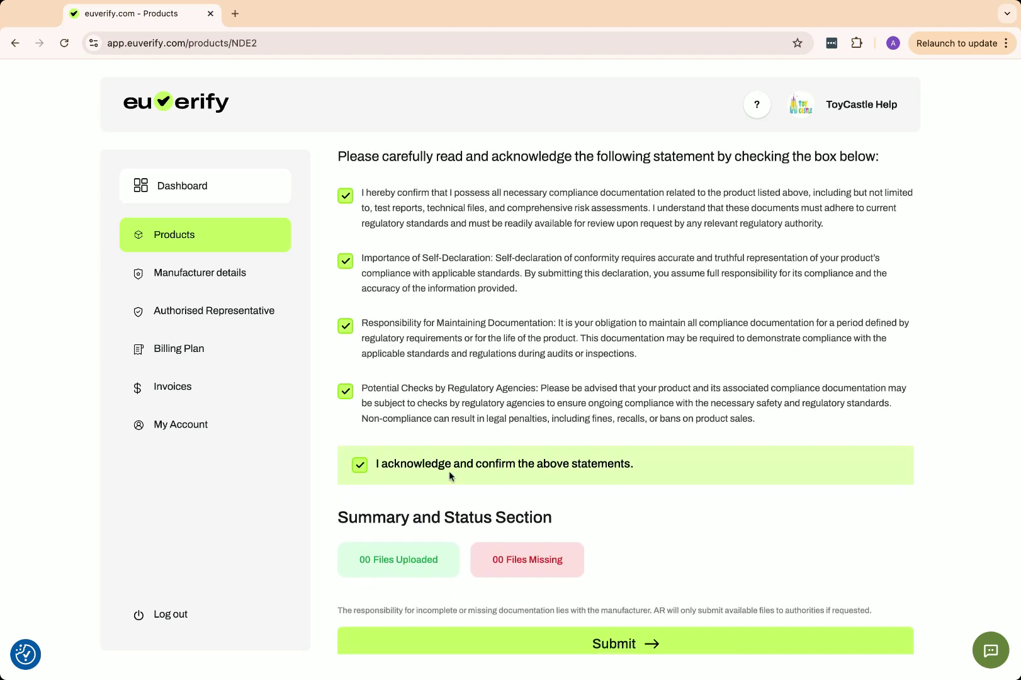
pyautogui.scroll(1, 449, 472)
pyautogui.scroll(-1, 489, 473)
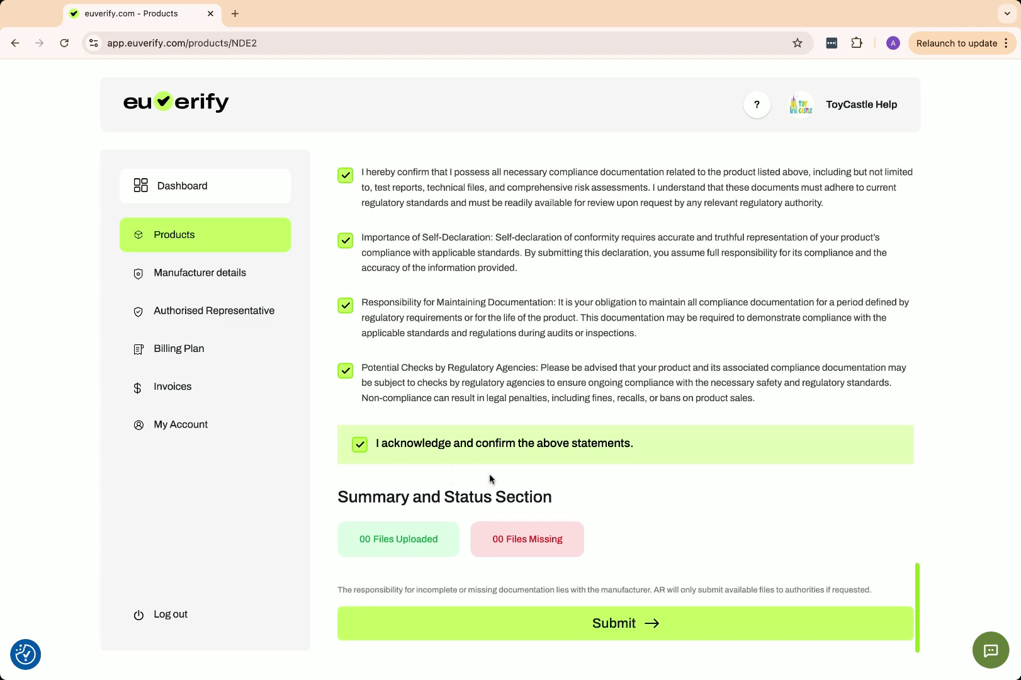
pyautogui.click(602, 626)
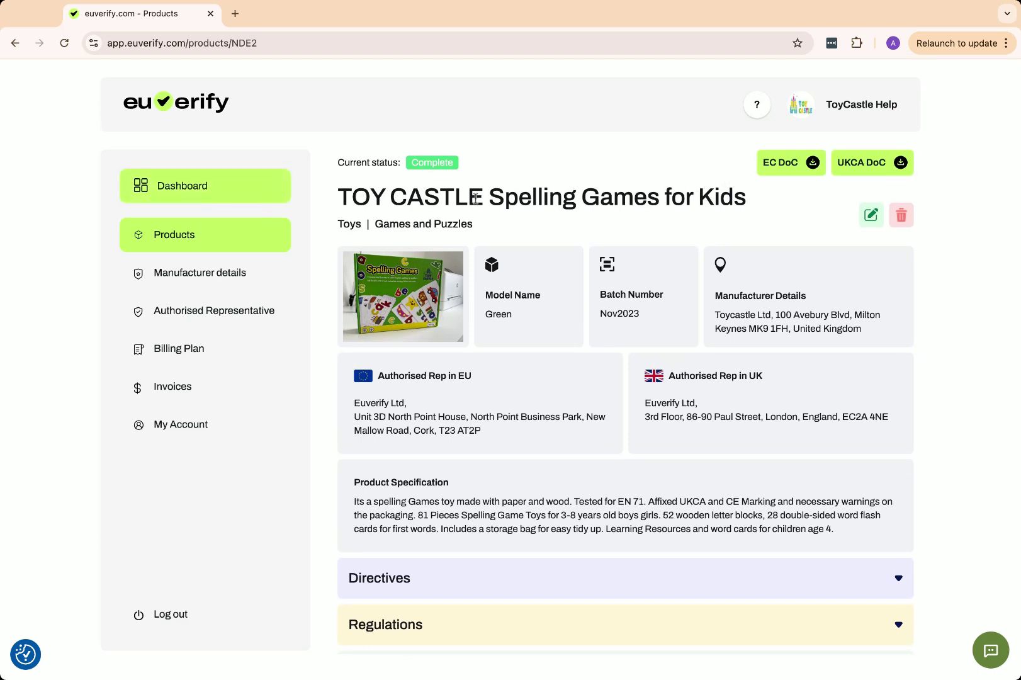
# Reopen TOY CASTLE Spelling Games for Kids from the Products list and download its EC DoC.
pyautogui.click(165, 186)
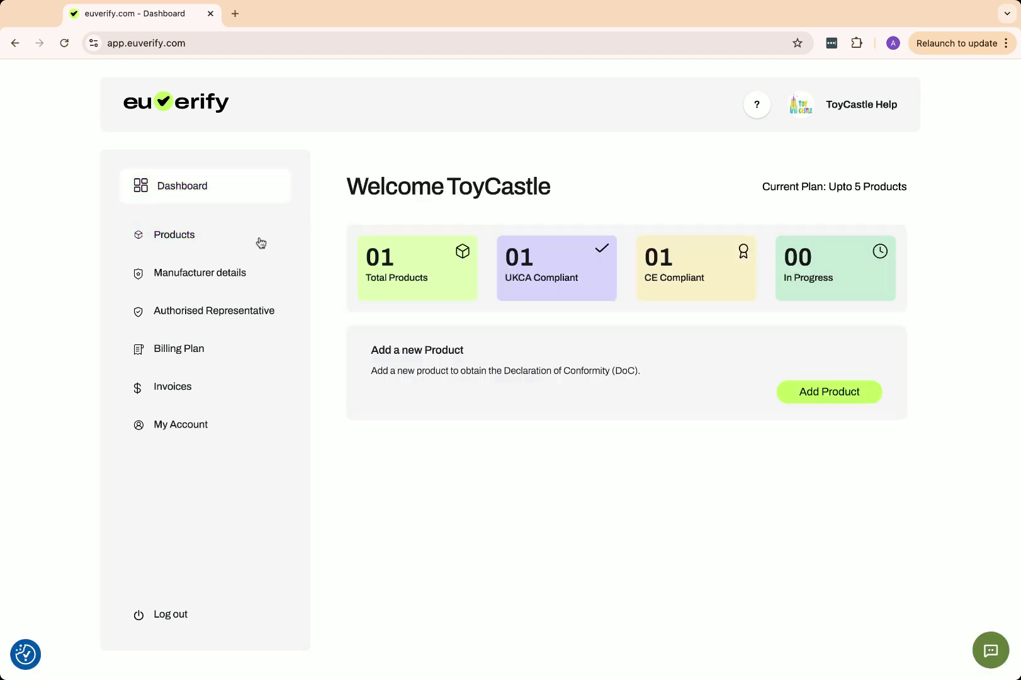
pyautogui.click(198, 239)
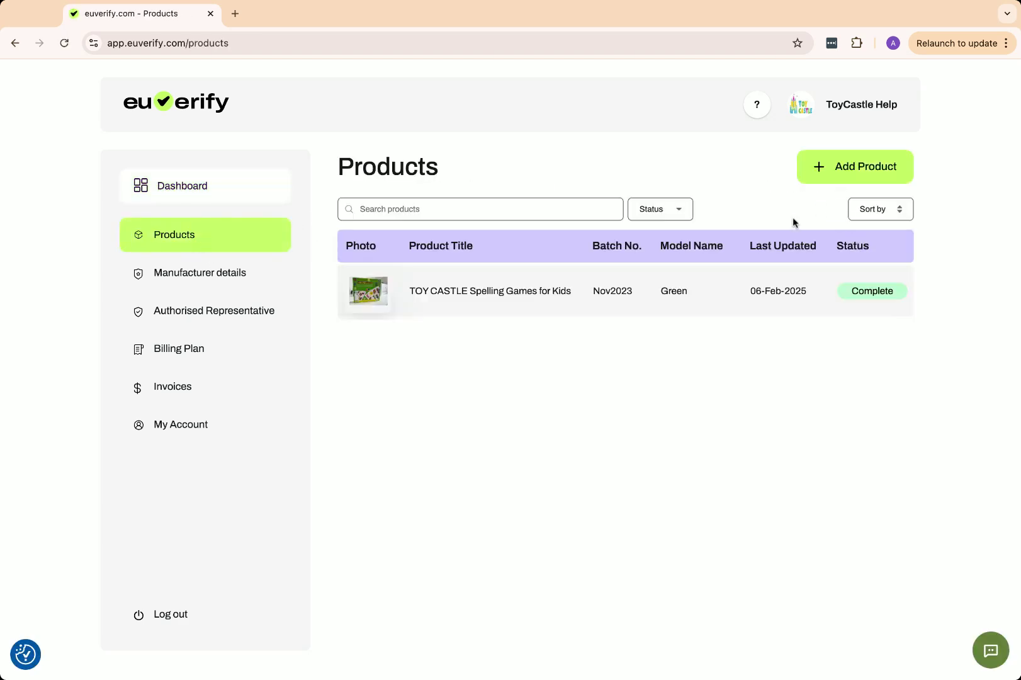
pyautogui.click(755, 289)
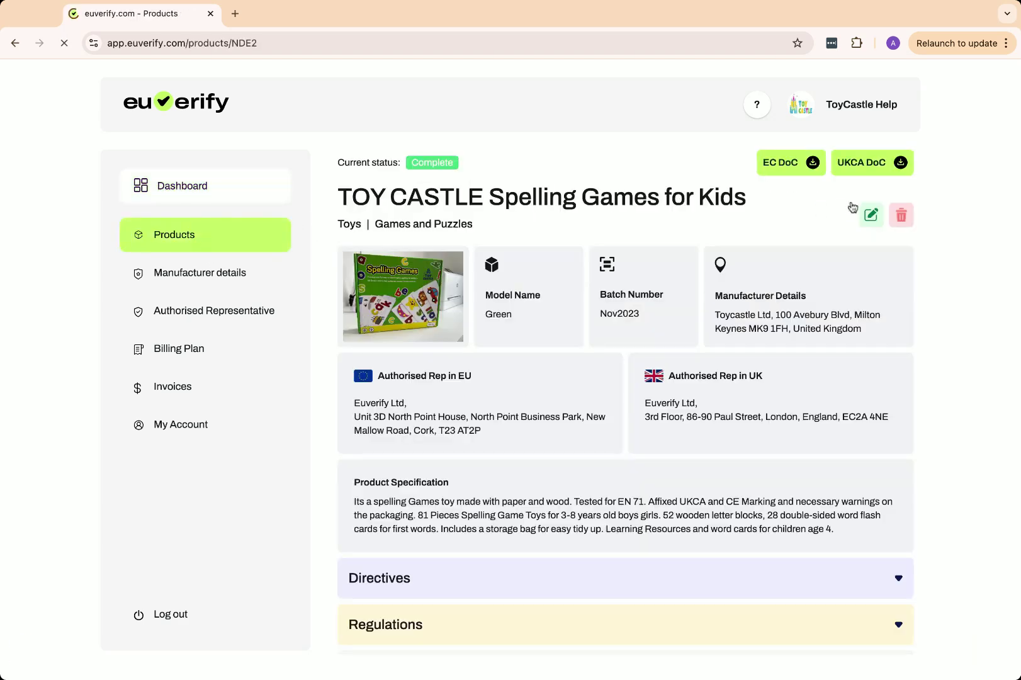
pyautogui.click(788, 167)
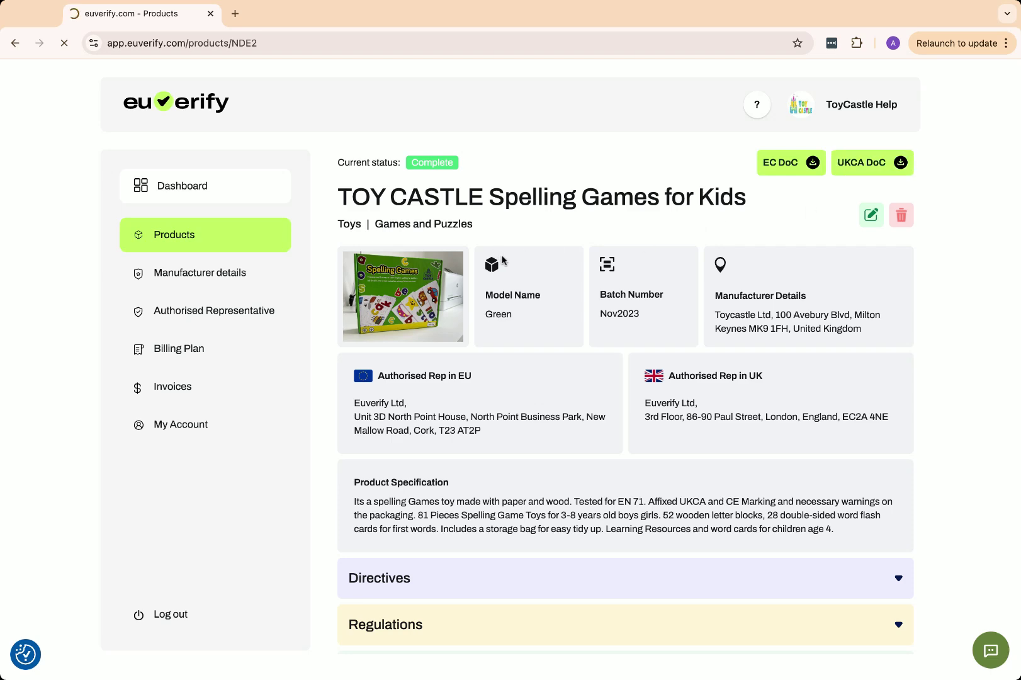
pyautogui.scroll(-1, 514, 280)
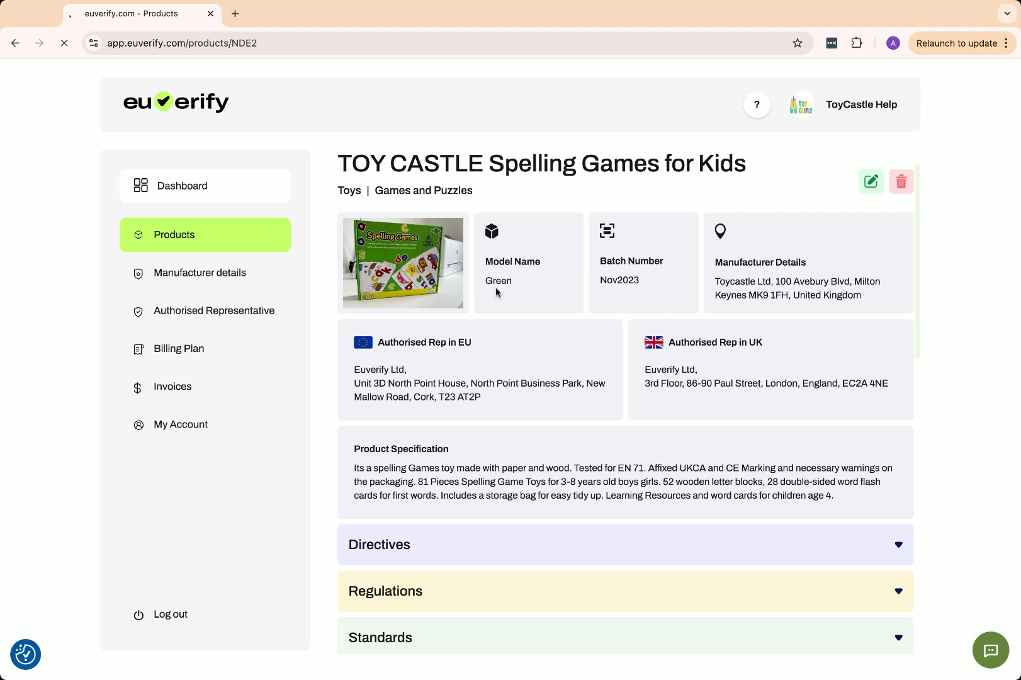